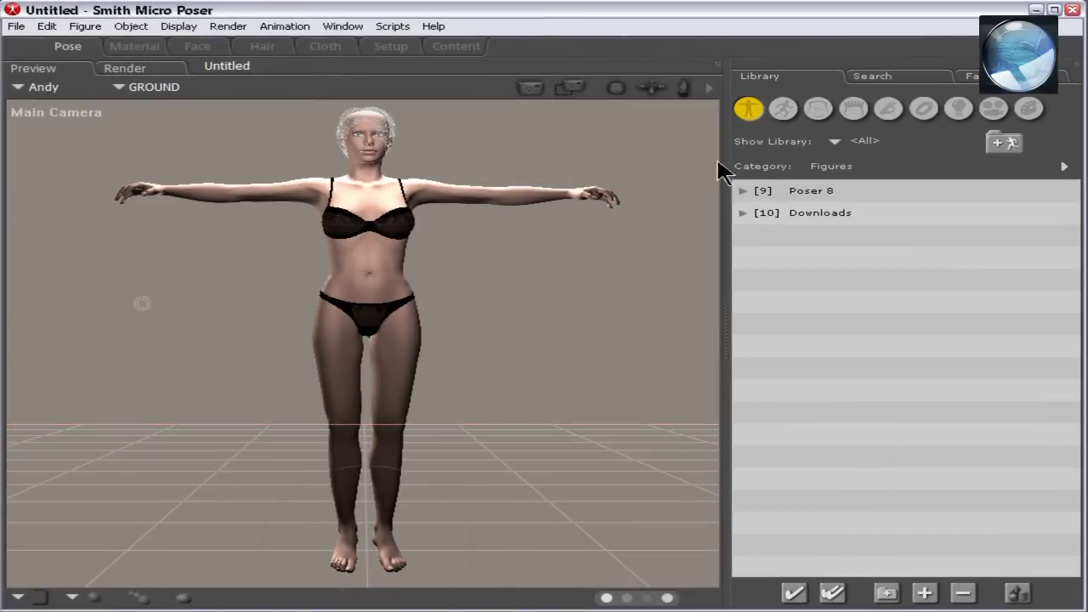
Apply pose 04F from the Poser 8 "!!DM FSexy V4" pose folder to the figure.
click(784, 112)
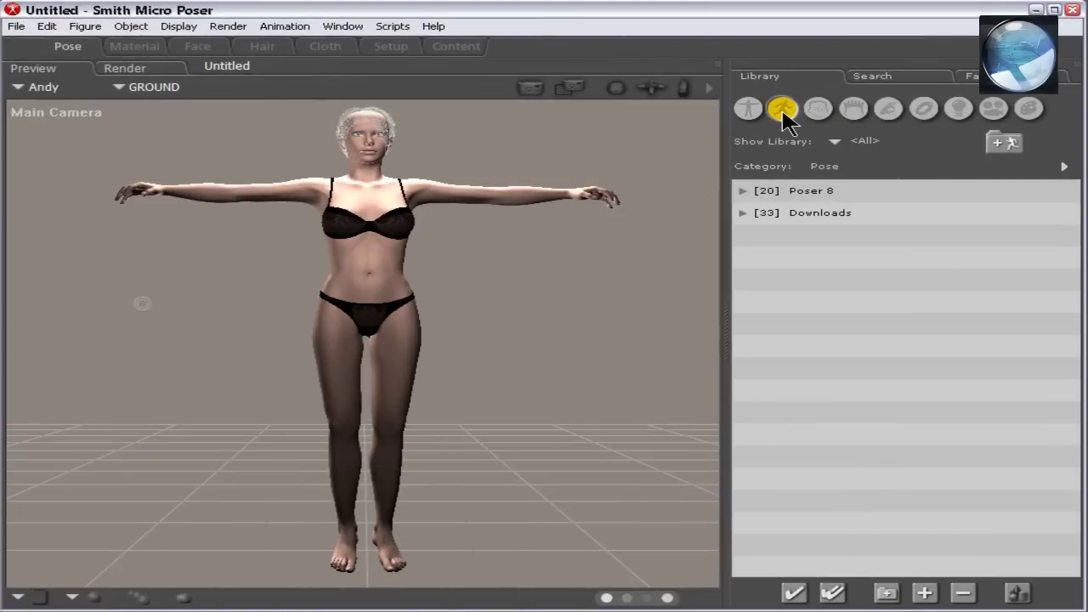
click(743, 190)
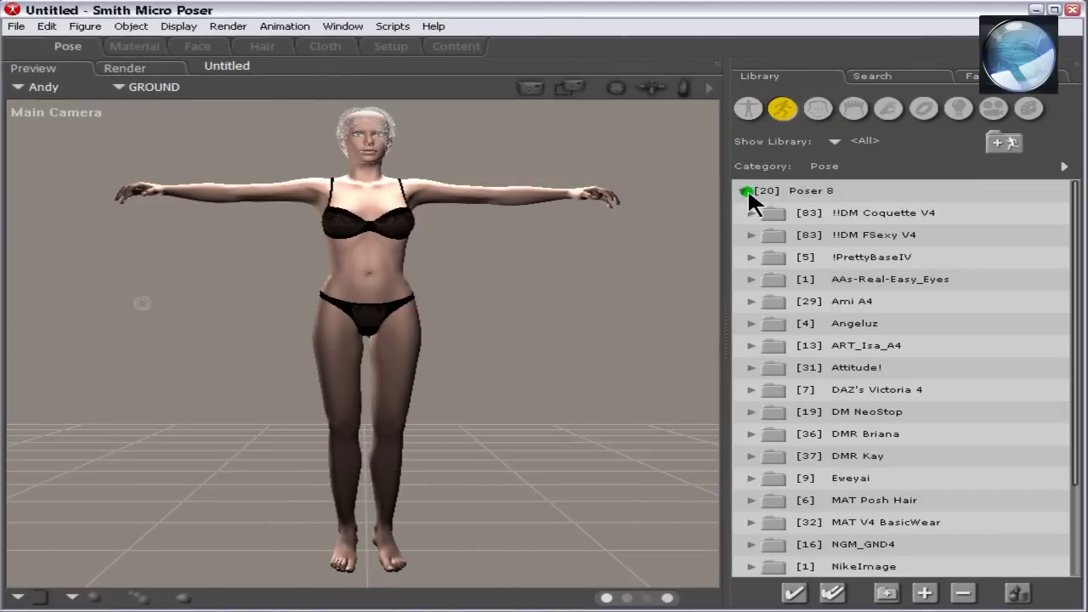
click(753, 235)
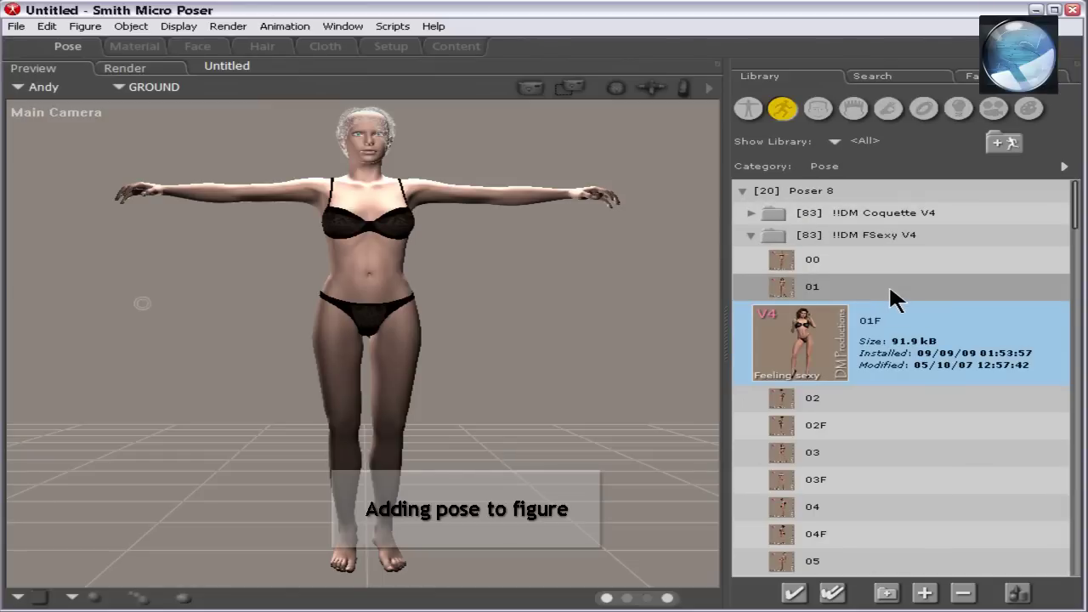
scroll(889, 293, down, 1)
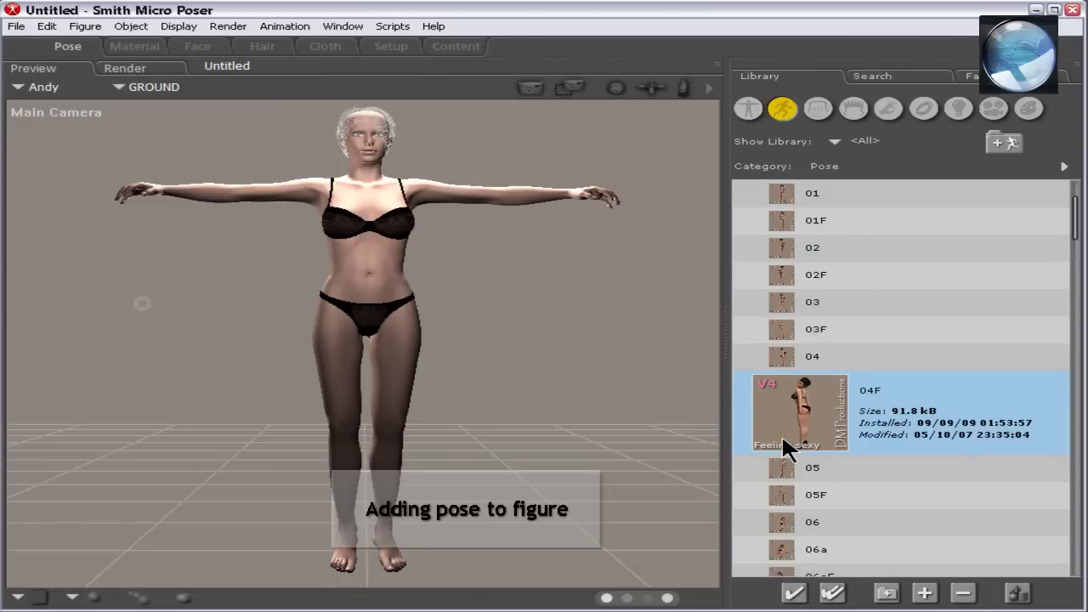
click(784, 429)
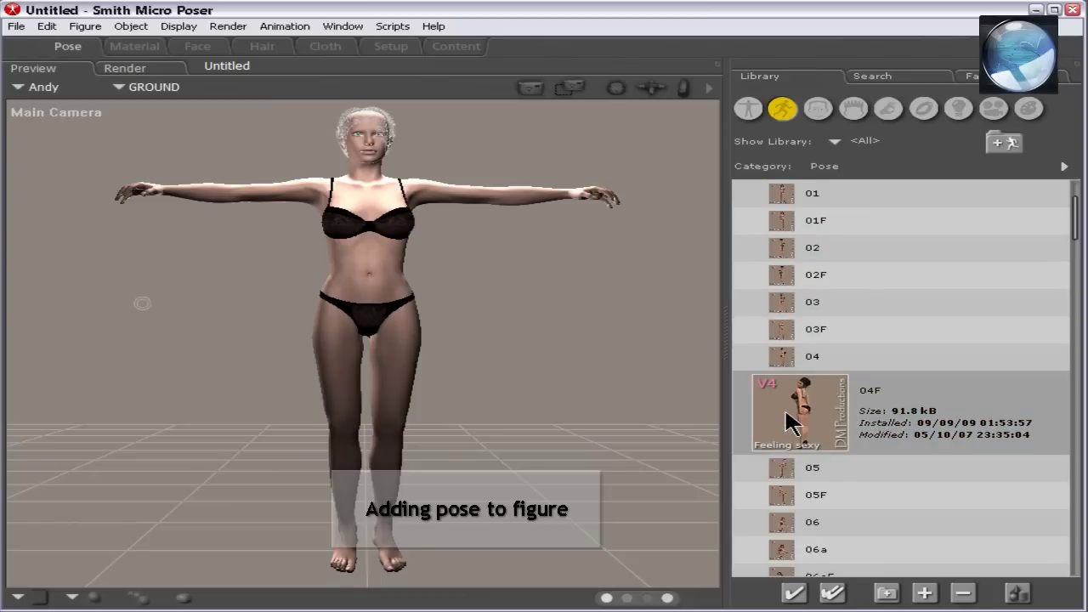
click(793, 592)
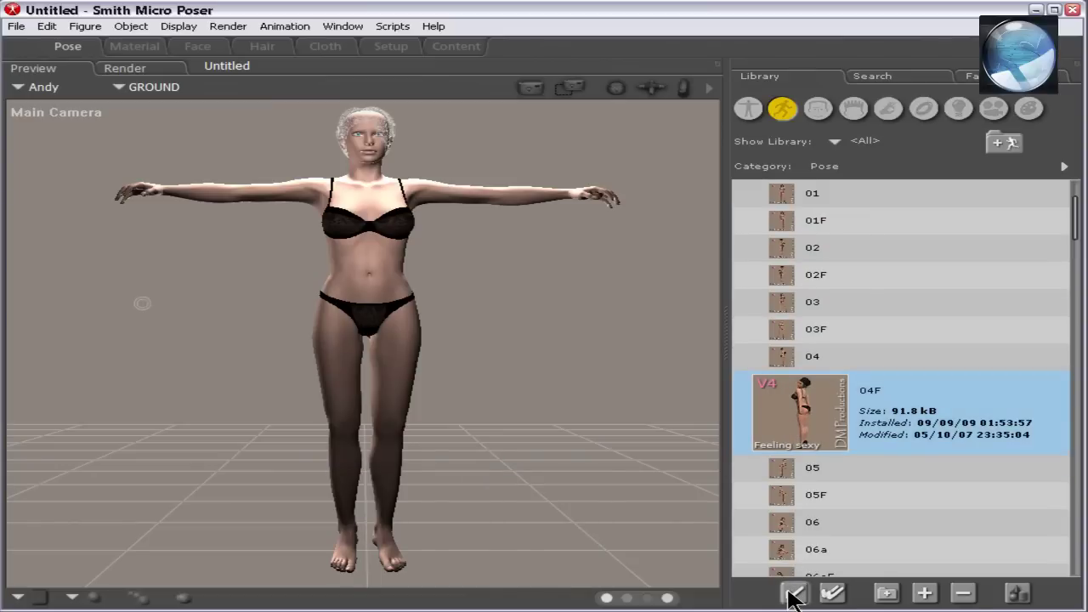
click(794, 594)
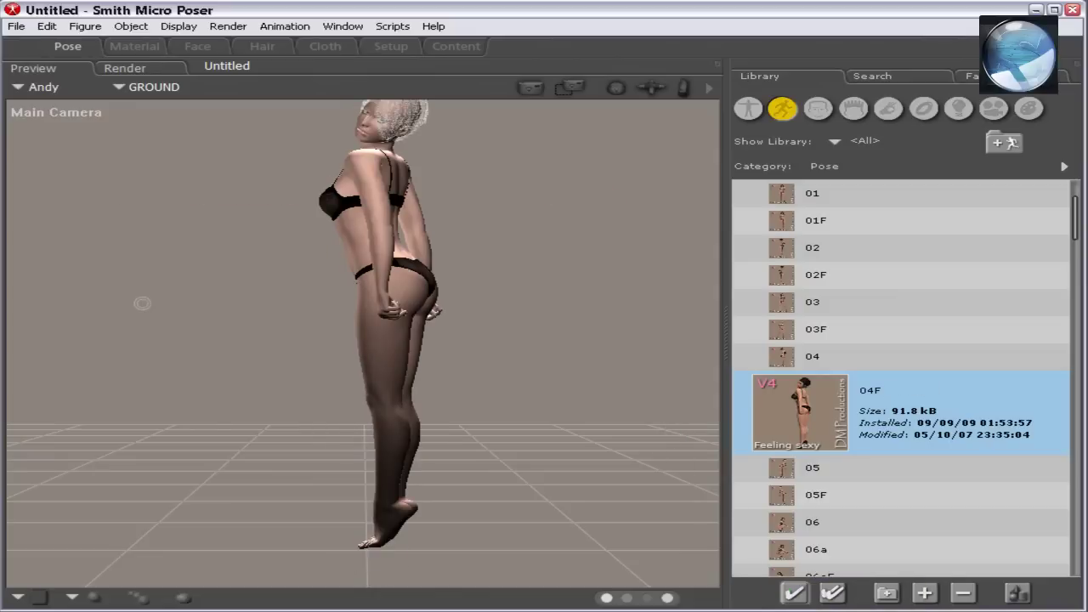
drag(648, 94, 646, 81)
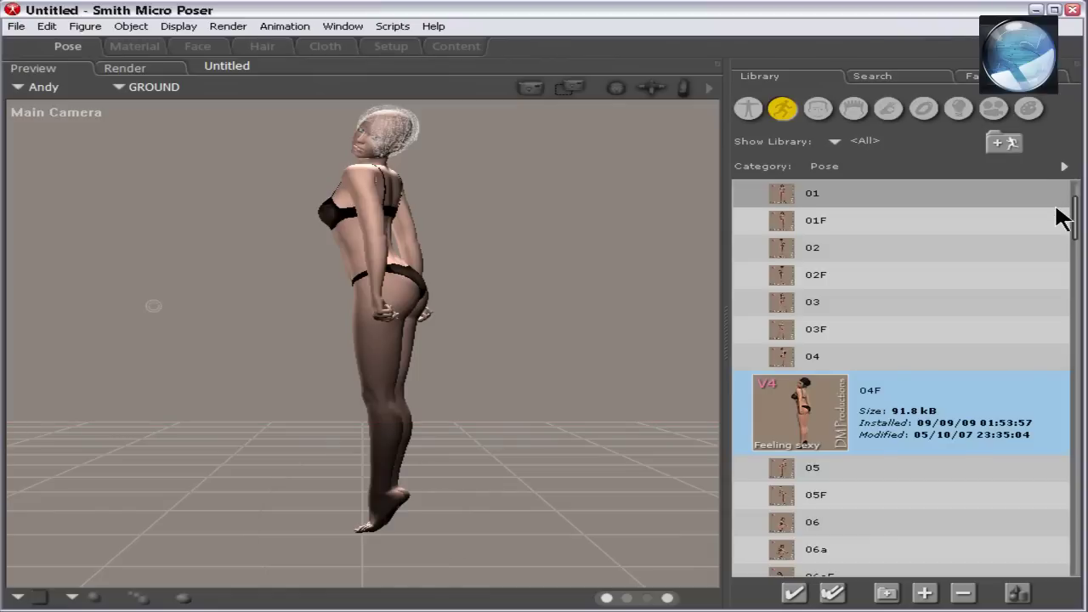
Collapse the "!!DM FSexy V4" folder and the Poser 8 runtime in the pose library.
scroll(1078, 204, up, 3)
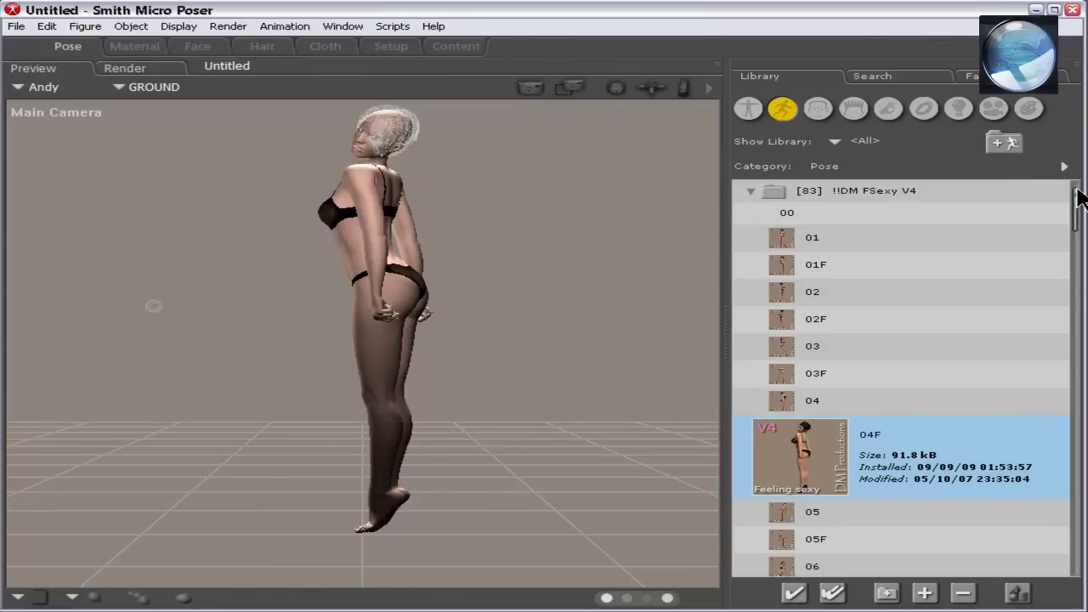
click(751, 235)
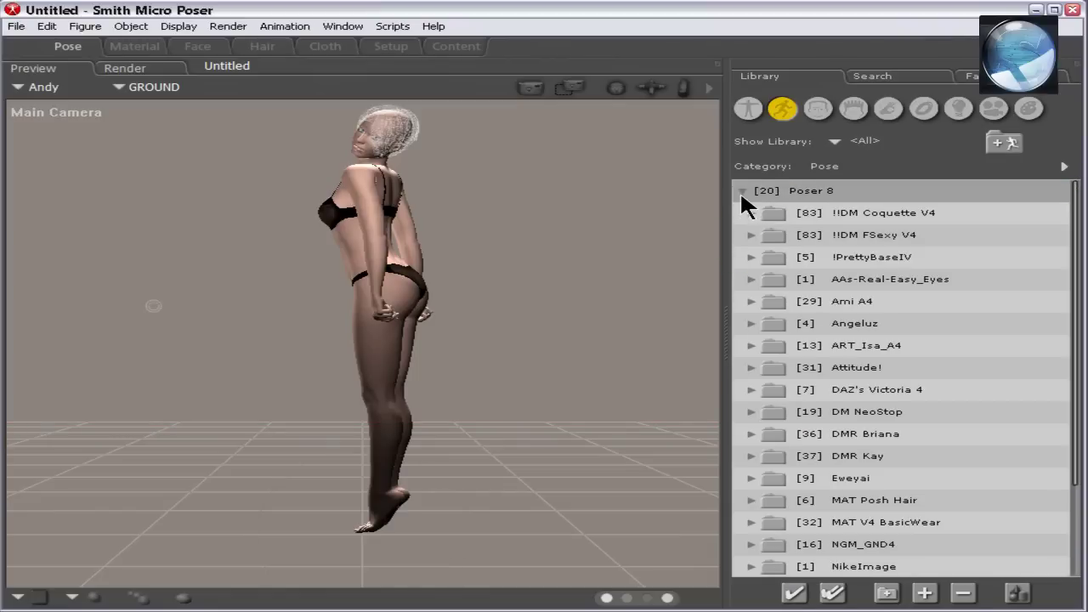
click(742, 190)
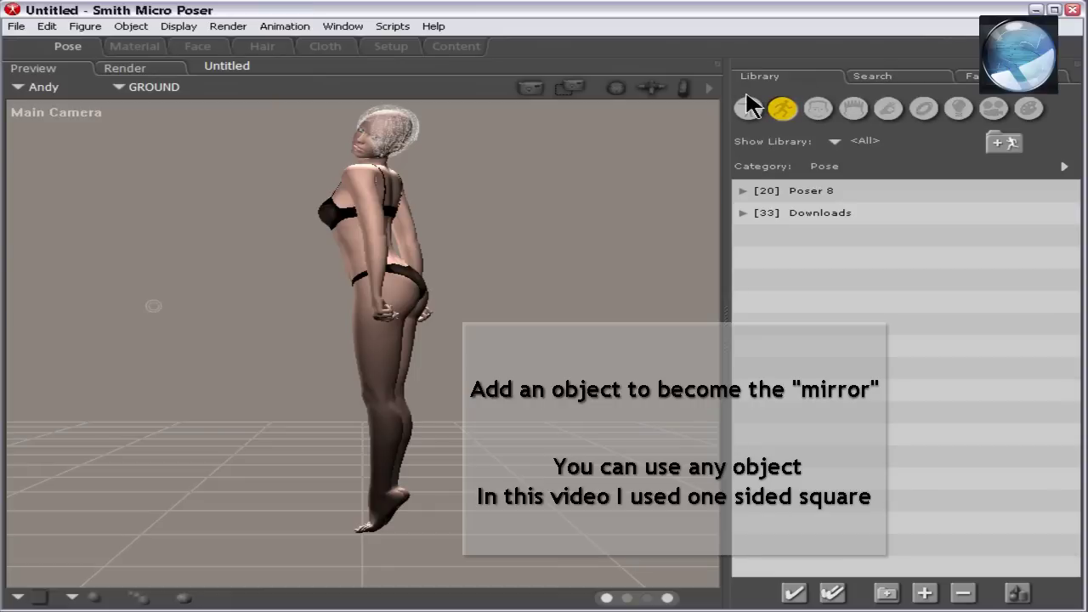
Add the "one sided square" prop from the Poser 8 Primitives folder to the scene.
click(750, 111)
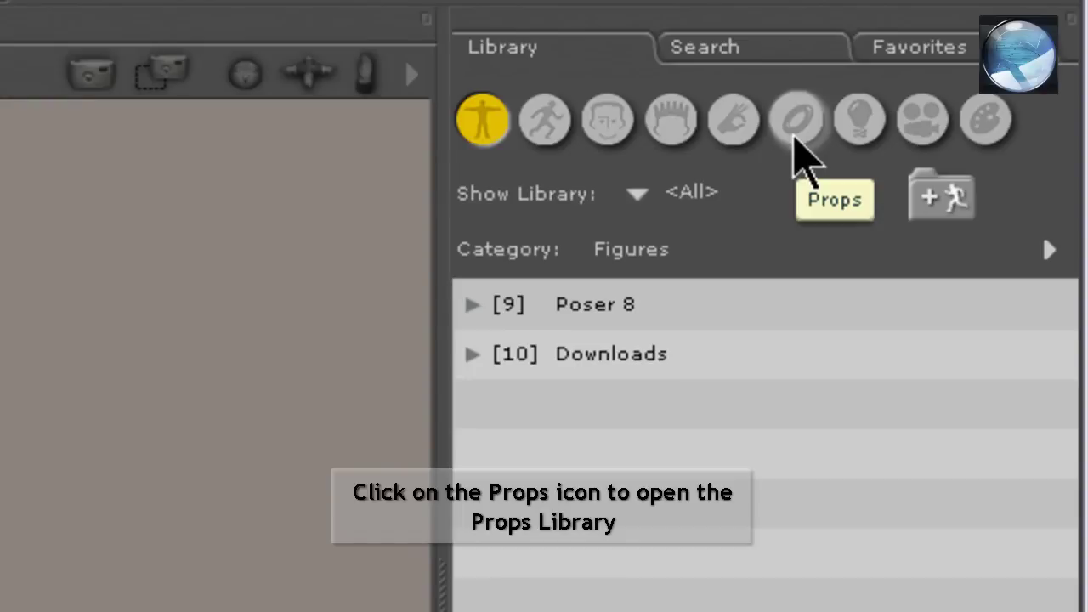
click(795, 136)
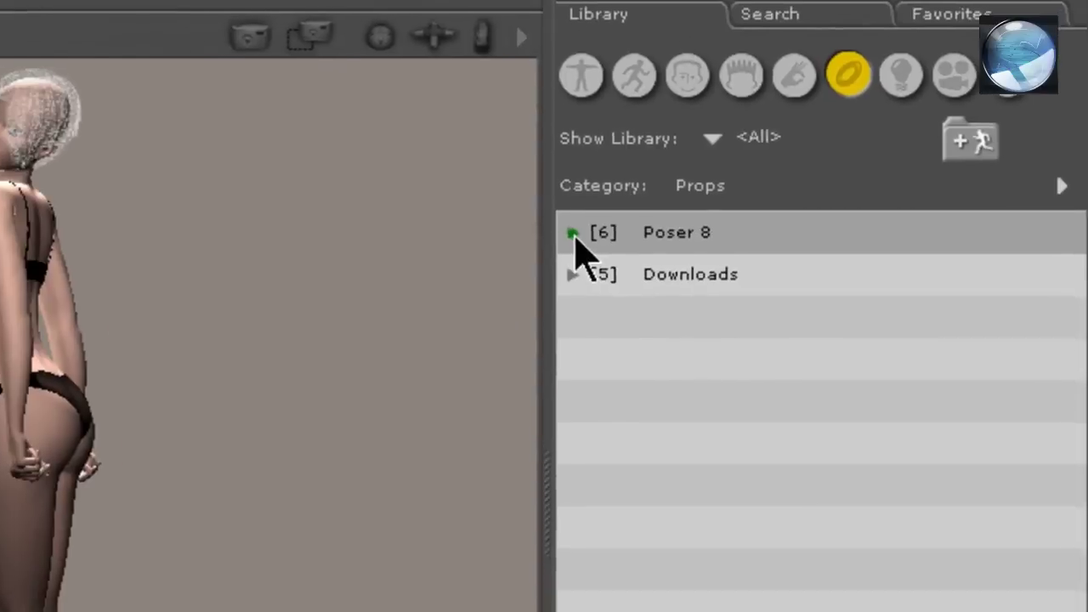
click(573, 233)
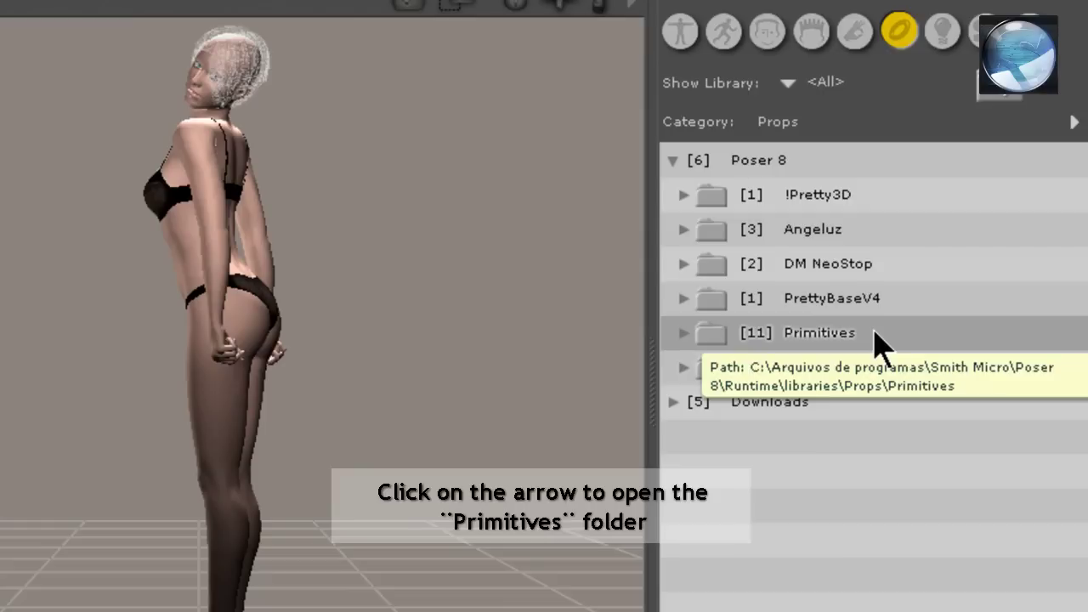
click(686, 333)
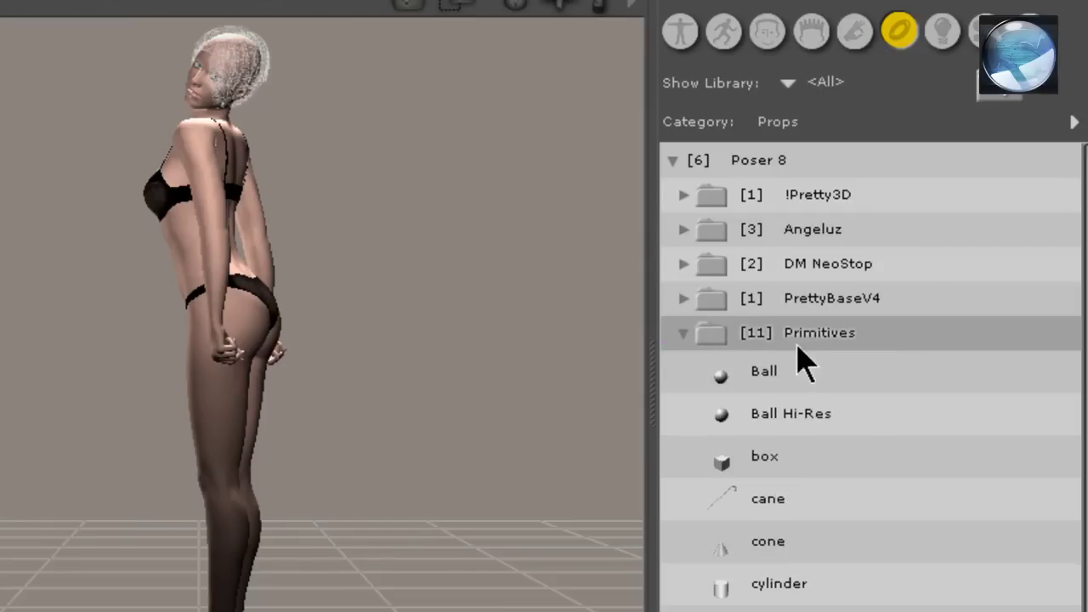
scroll(918, 394, down, 2)
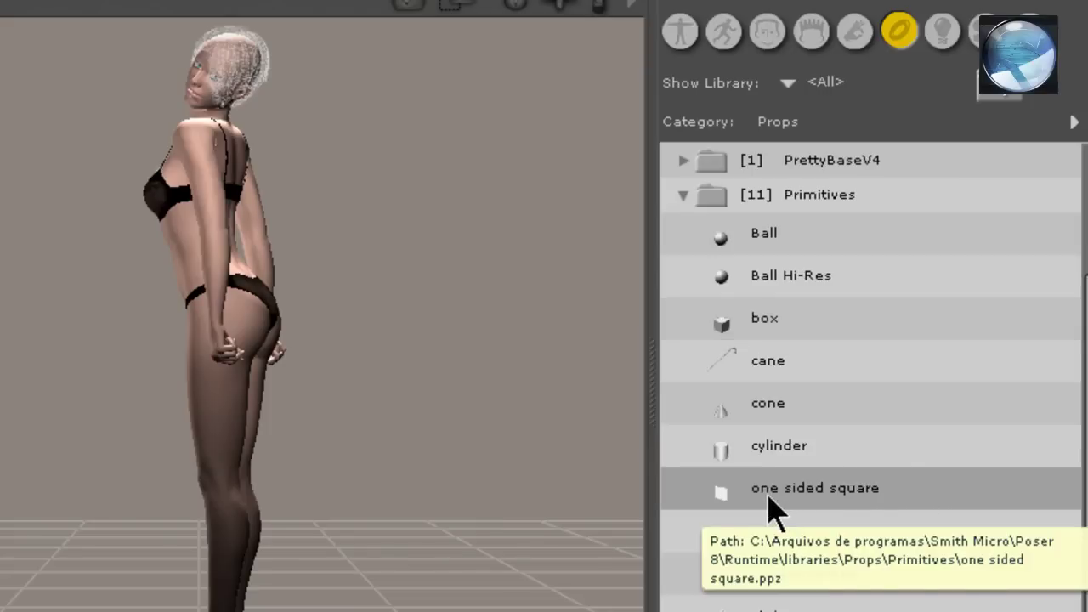
mouse_move(826, 510)
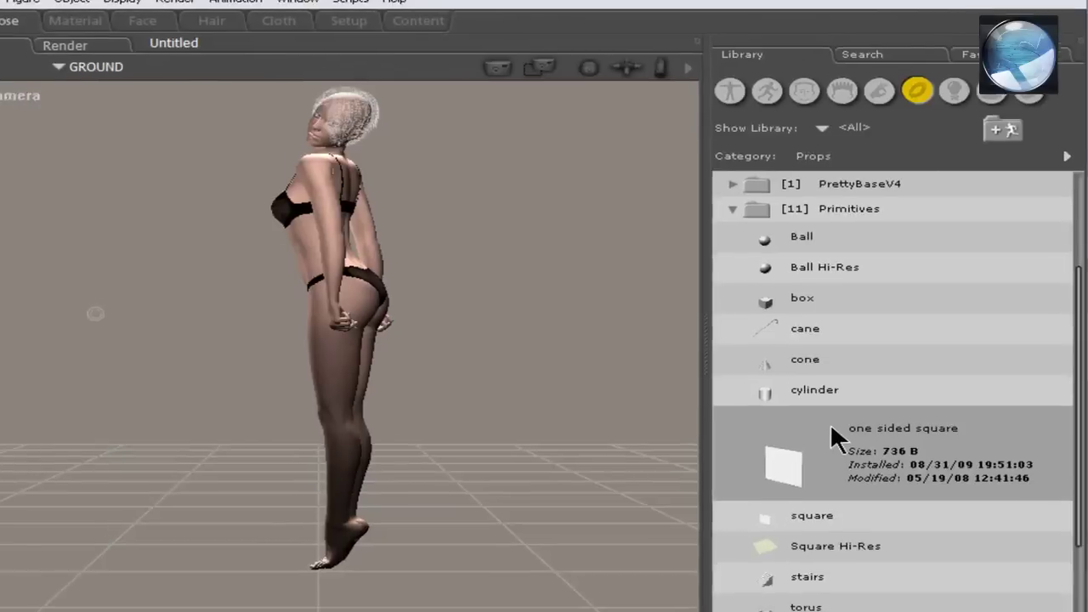
click(808, 510)
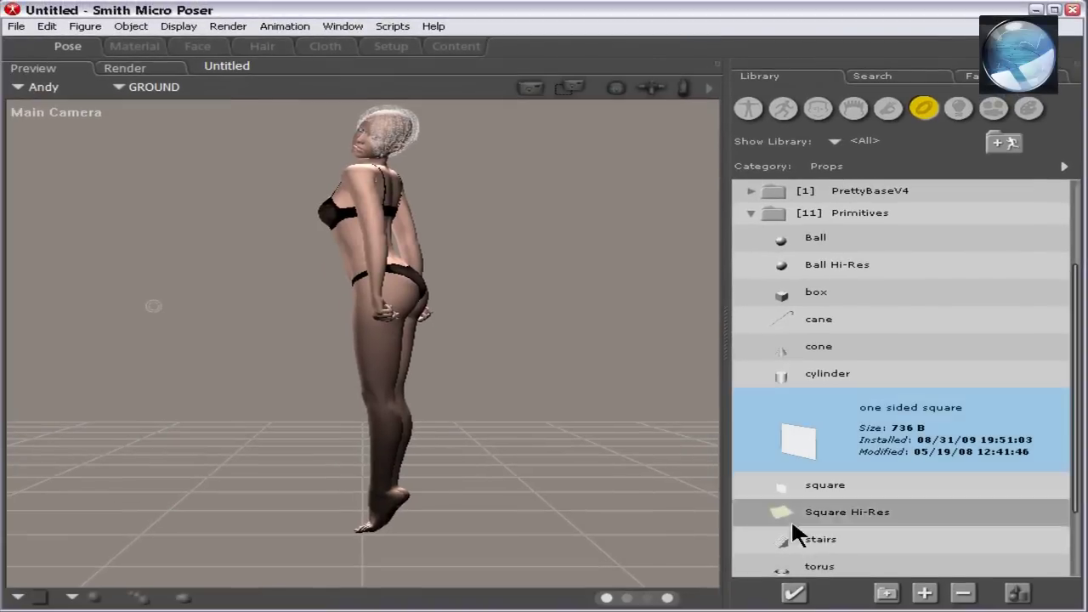
click(794, 594)
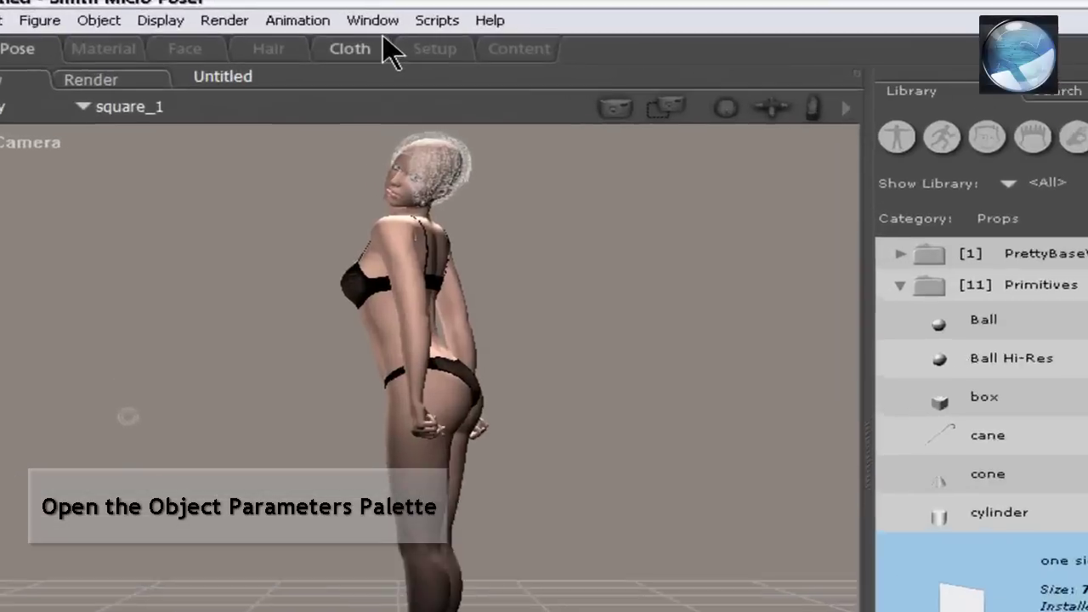
Show the Parameter Dials for the square and enlarge its overall Scale to about 252%.
click(380, 20)
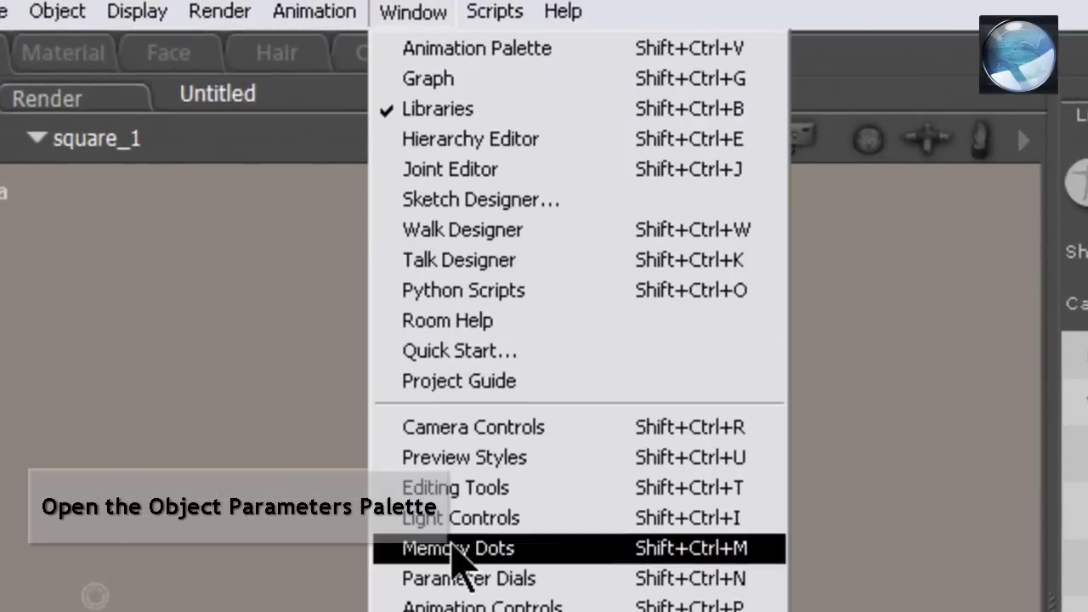
click(571, 578)
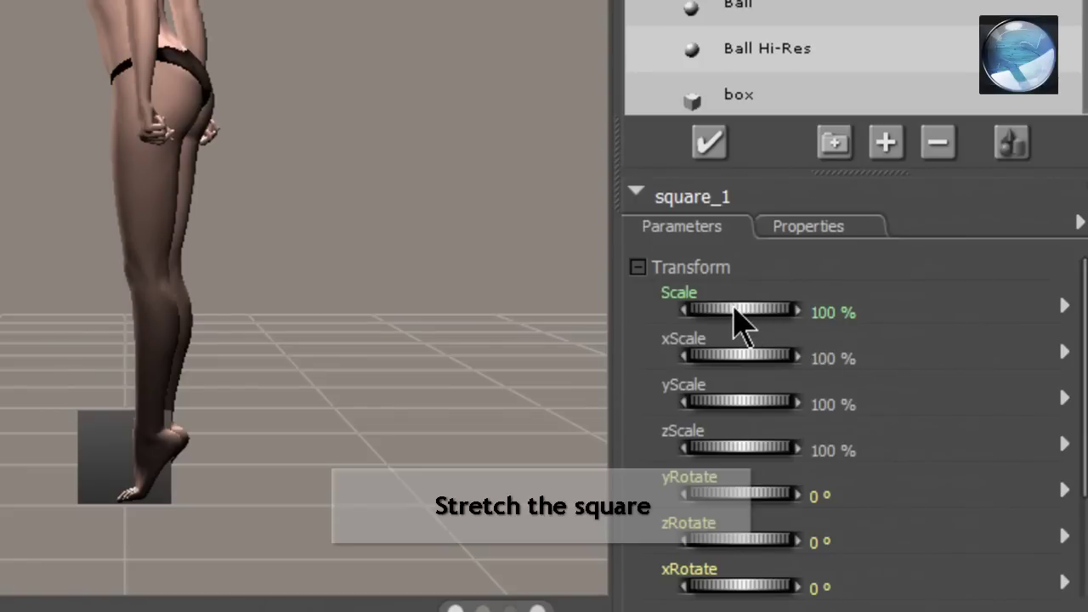
drag(733, 309, 767, 311)
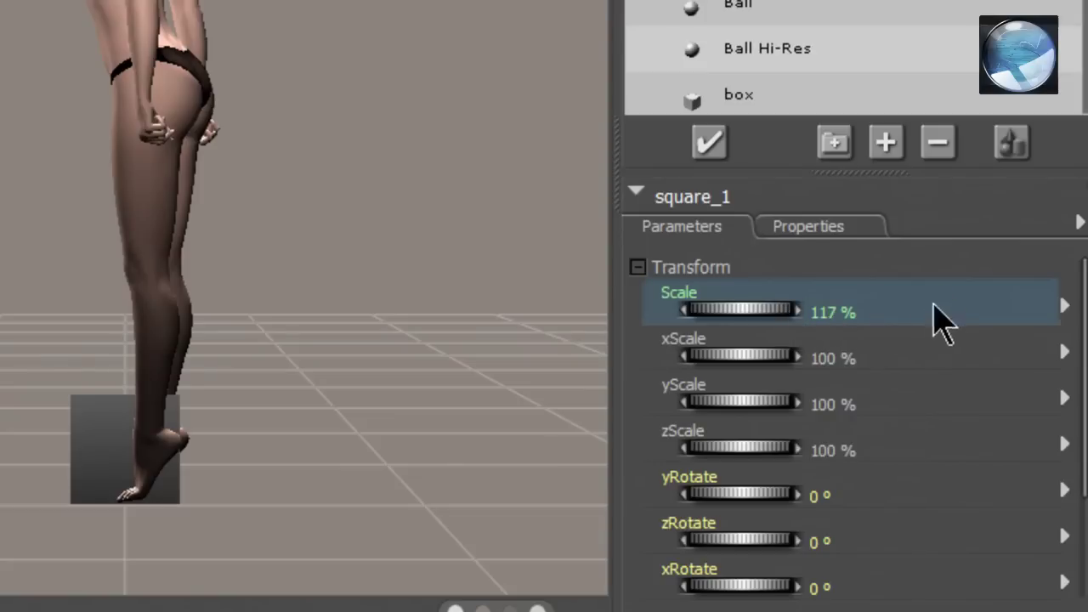
drag(947, 303, 717, 296)
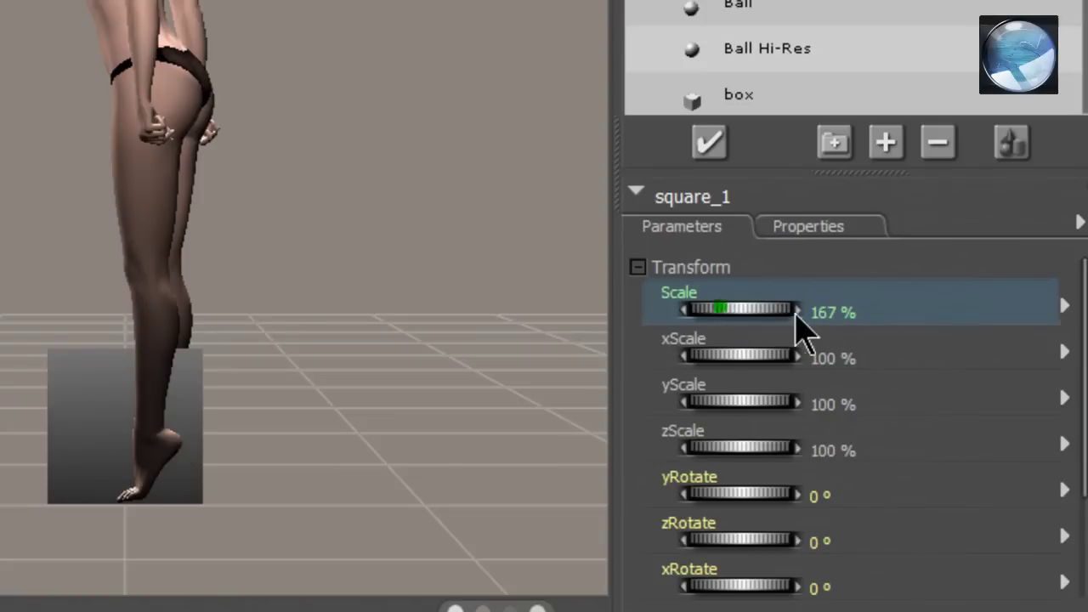
drag(805, 331, 1078, 325)
drag(740, 312, 802, 272)
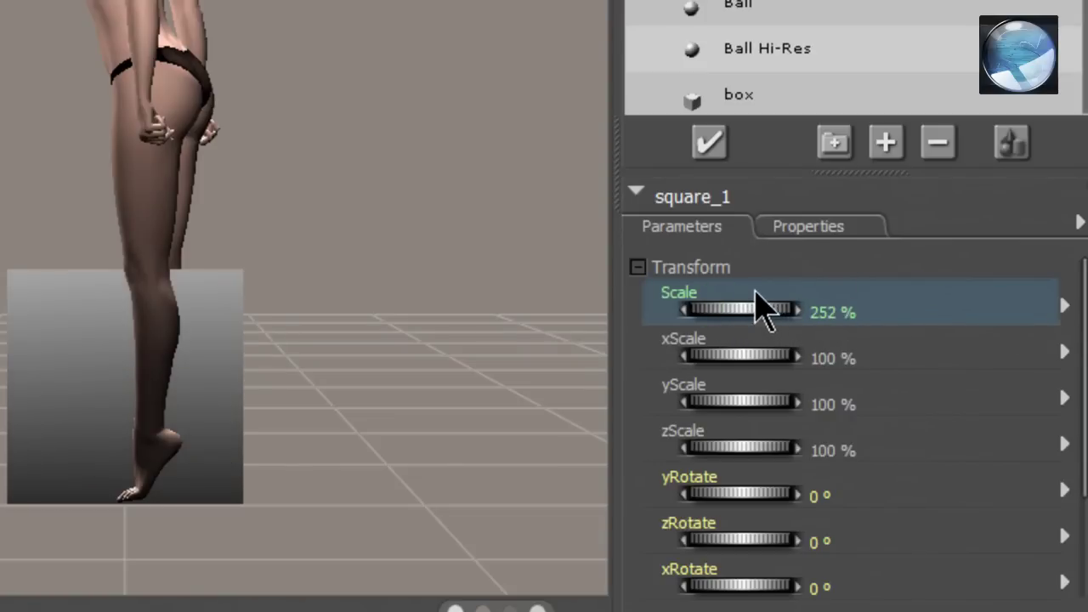
Set the square's overall Scale to 300%.
click(1066, 306)
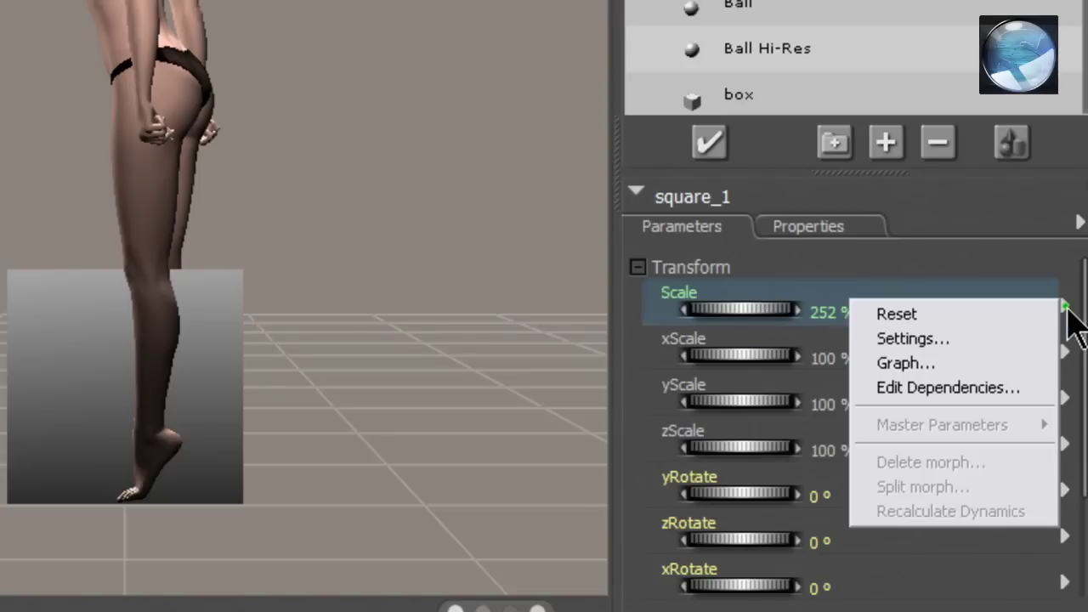
click(836, 270)
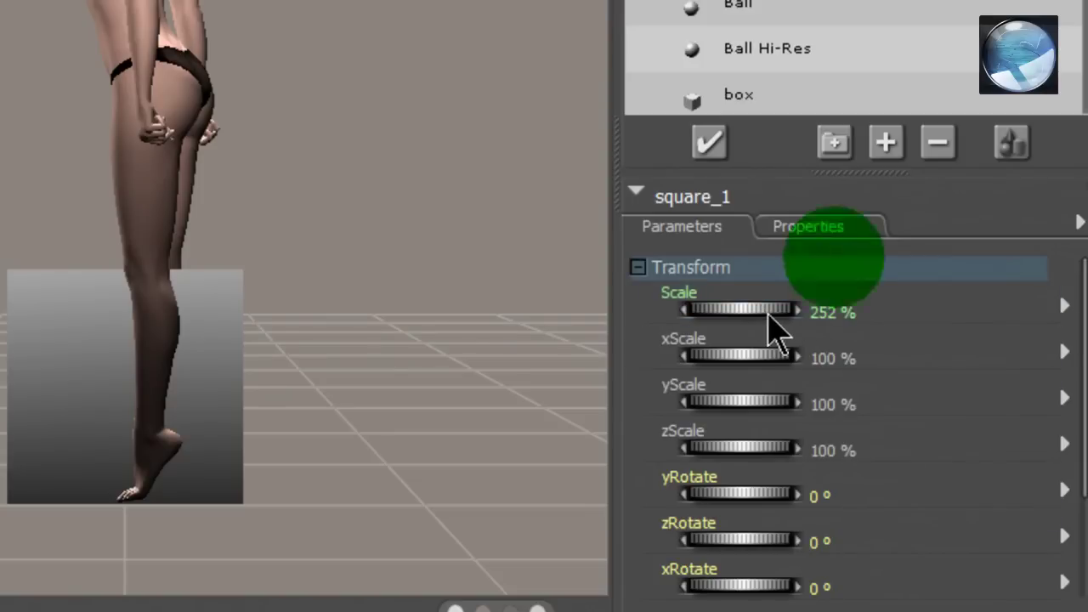
drag(751, 313, 794, 286)
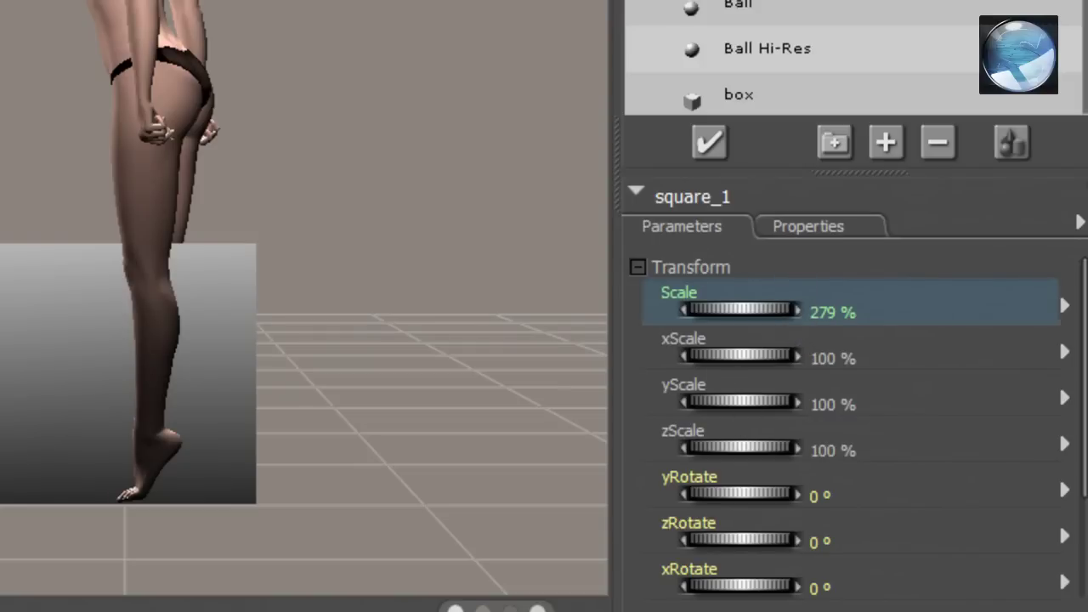
click(799, 309)
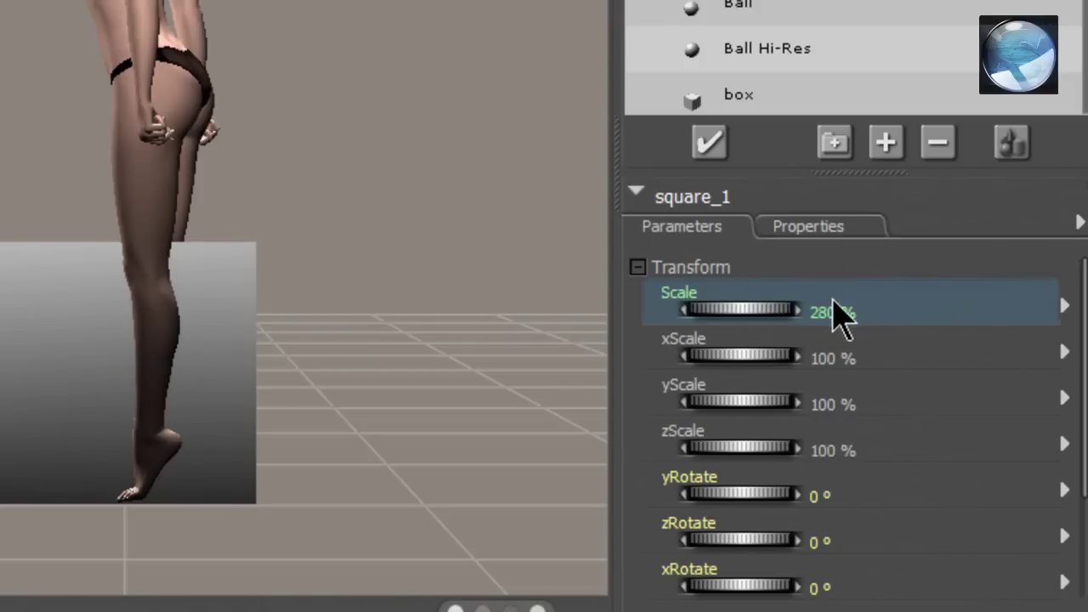
click(829, 313)
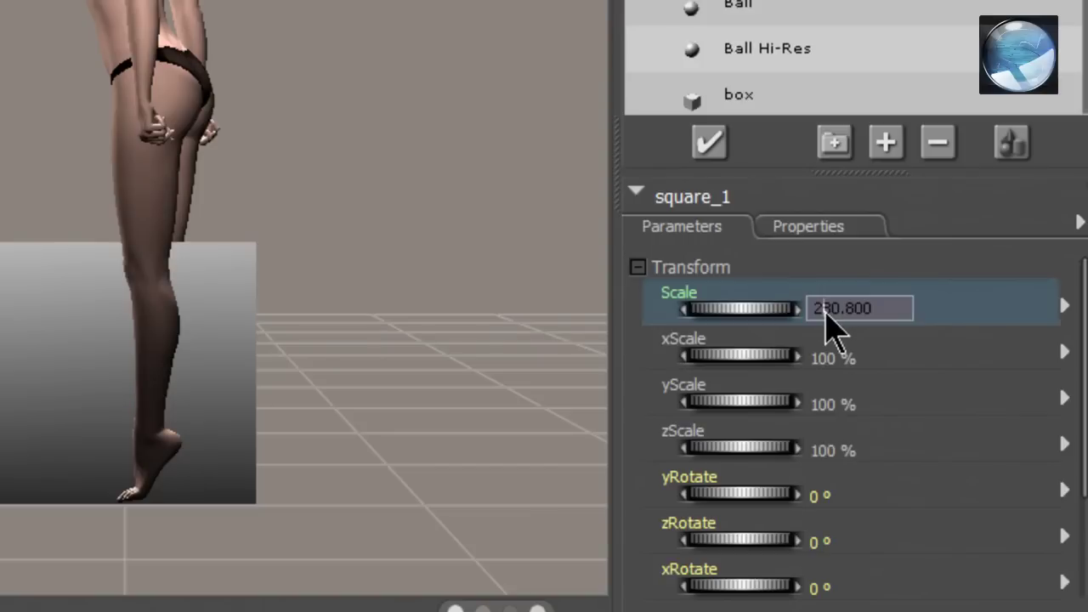
double_click(887, 308)
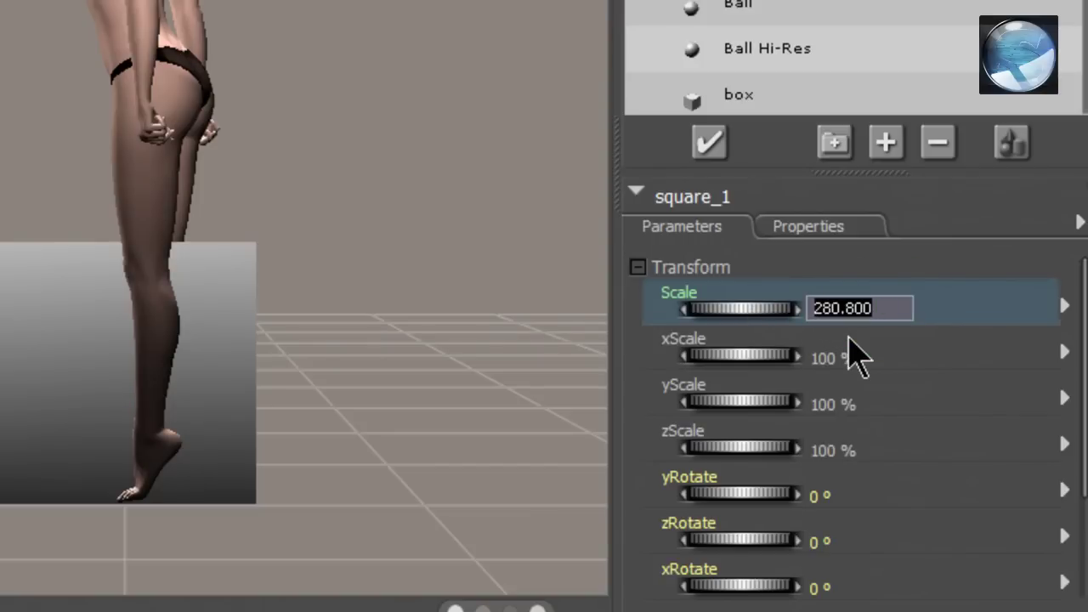
text(300)
key(Return)
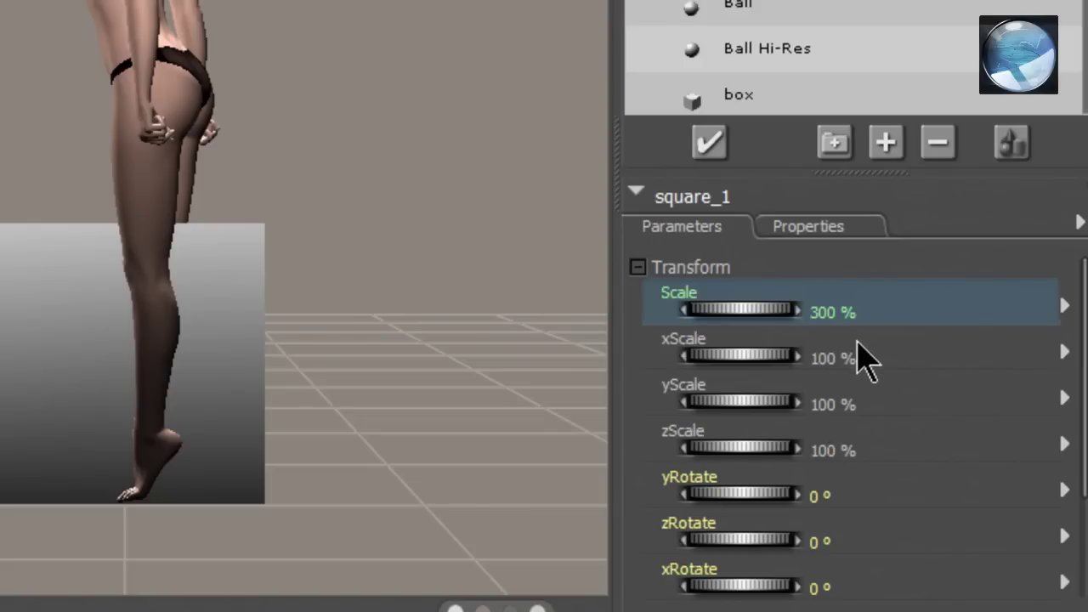
Widen the square by raising its xScale to about 148%.
click(748, 352)
click(834, 359)
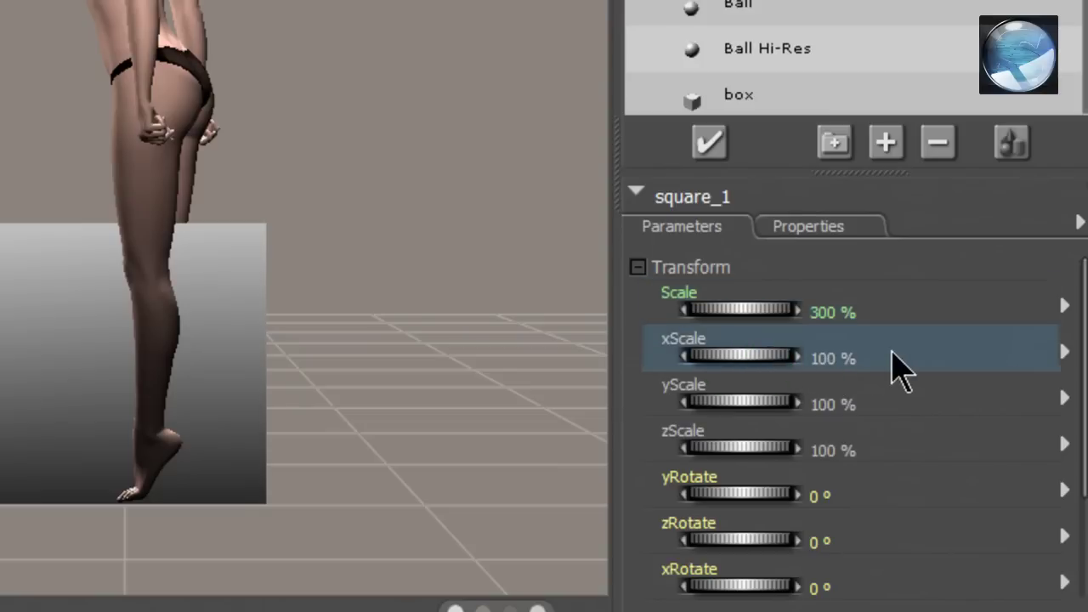
text(140)
key(Return)
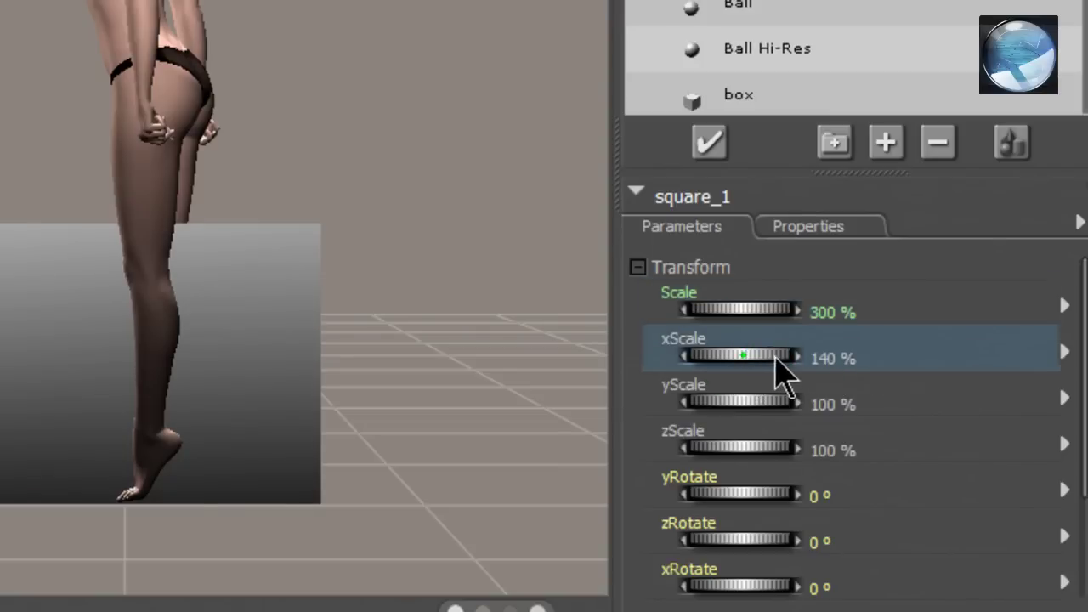
click(795, 357)
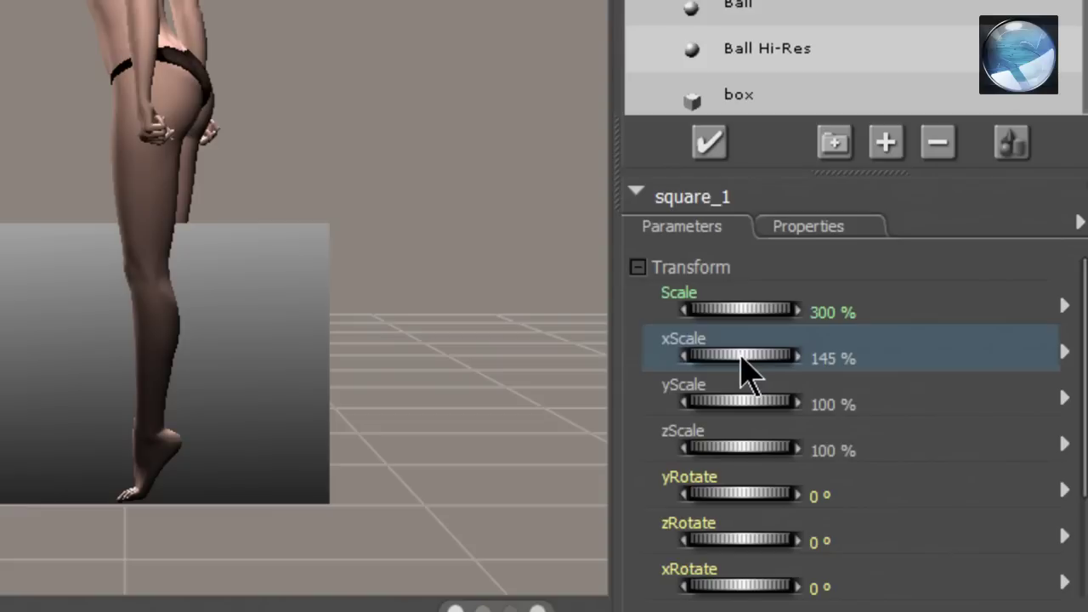
mouse_move(748, 354)
mouse_down()
mouse_move(808, 362)
mouse_move(752, 359)
mouse_up()
click(799, 355)
click(799, 355)
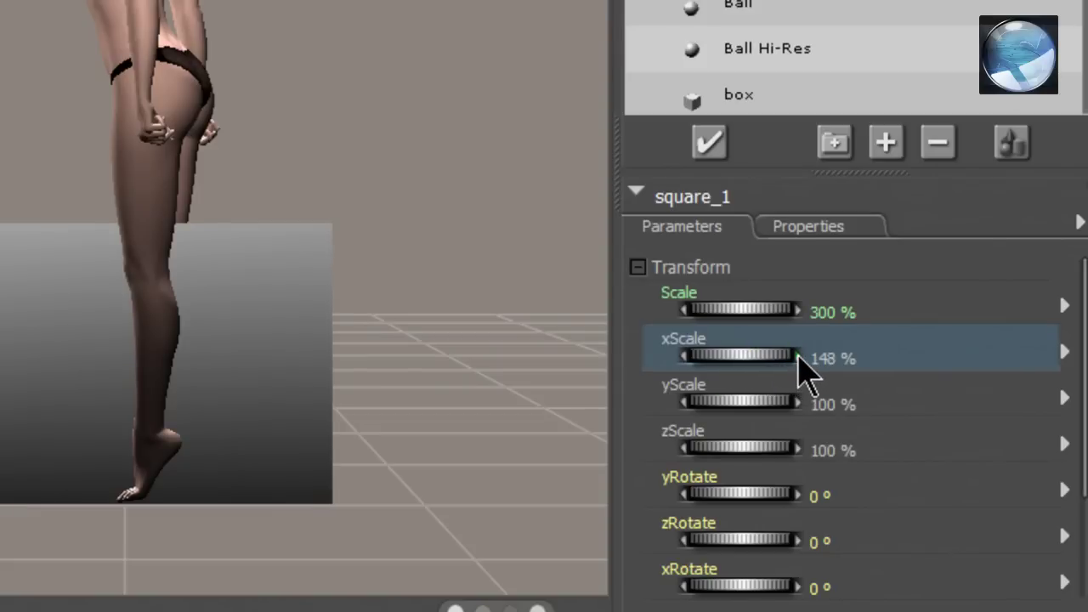
Widen the square by setting its xScale to 250%.
click(800, 356)
click(799, 356)
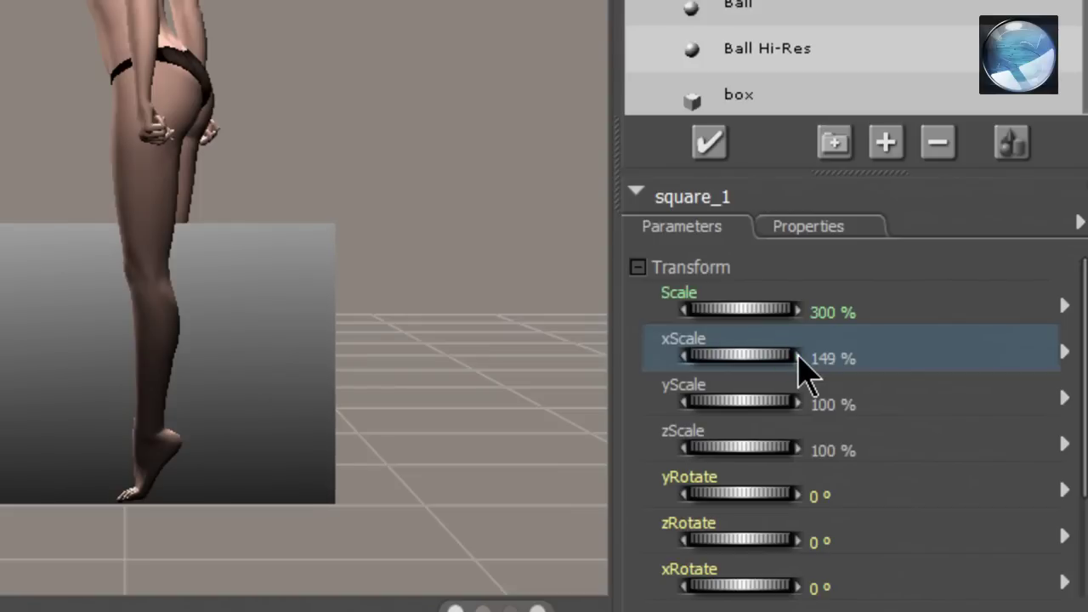
click(800, 356)
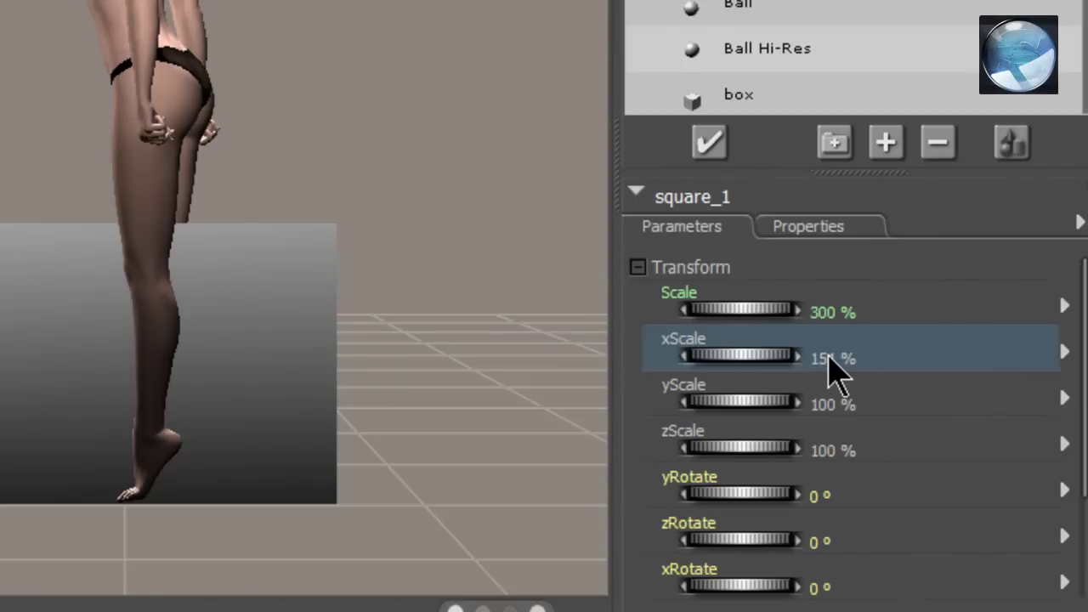
click(831, 359)
text(250)
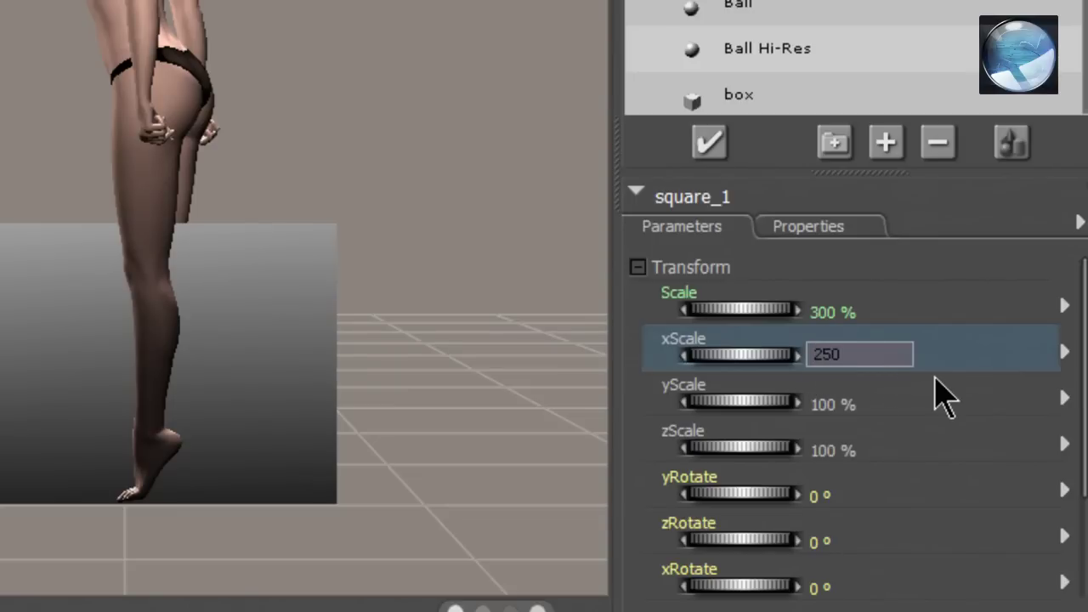
key(Return)
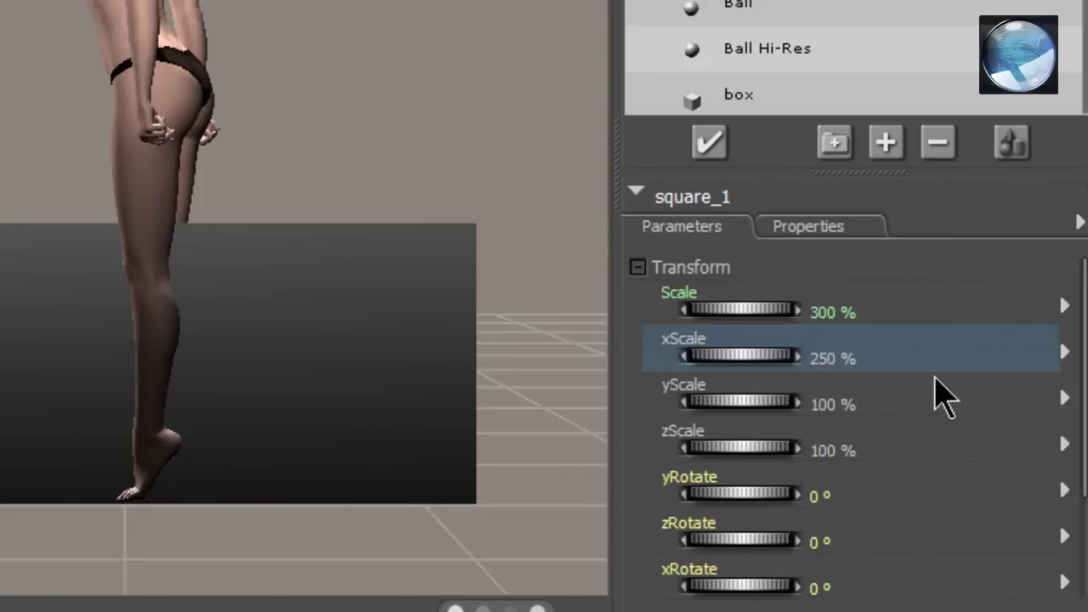
Make the square taller than the figure by setting its yScale to 260%.
click(826, 406)
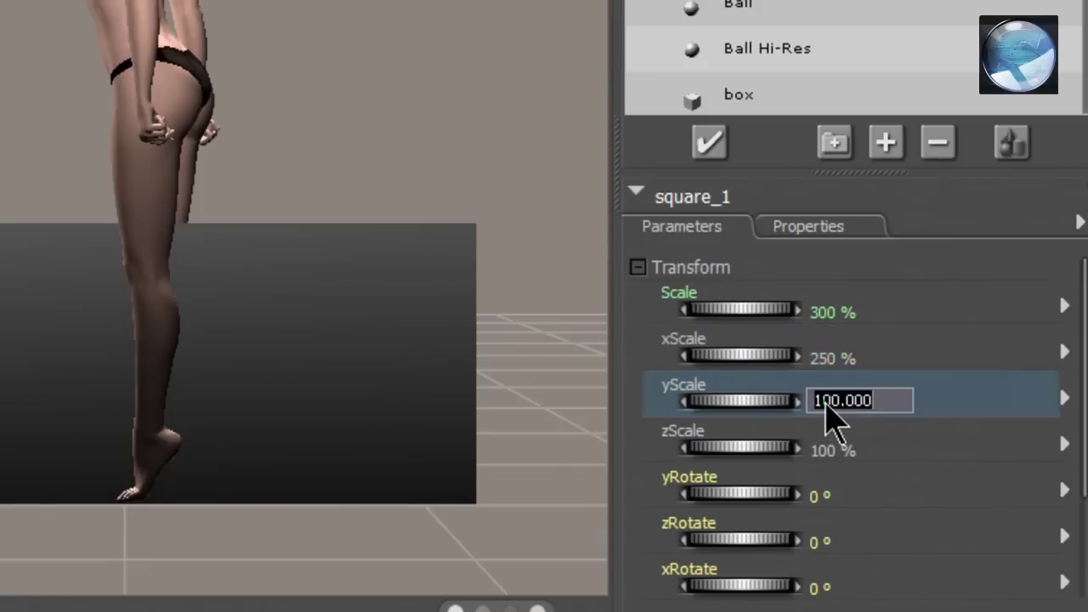
text(260)
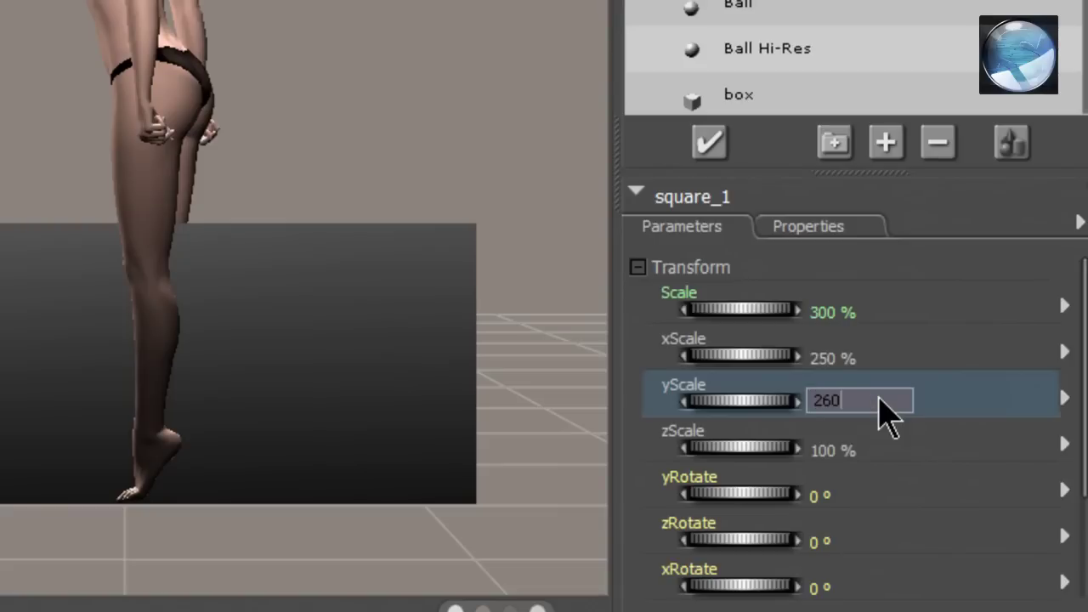
key(Return)
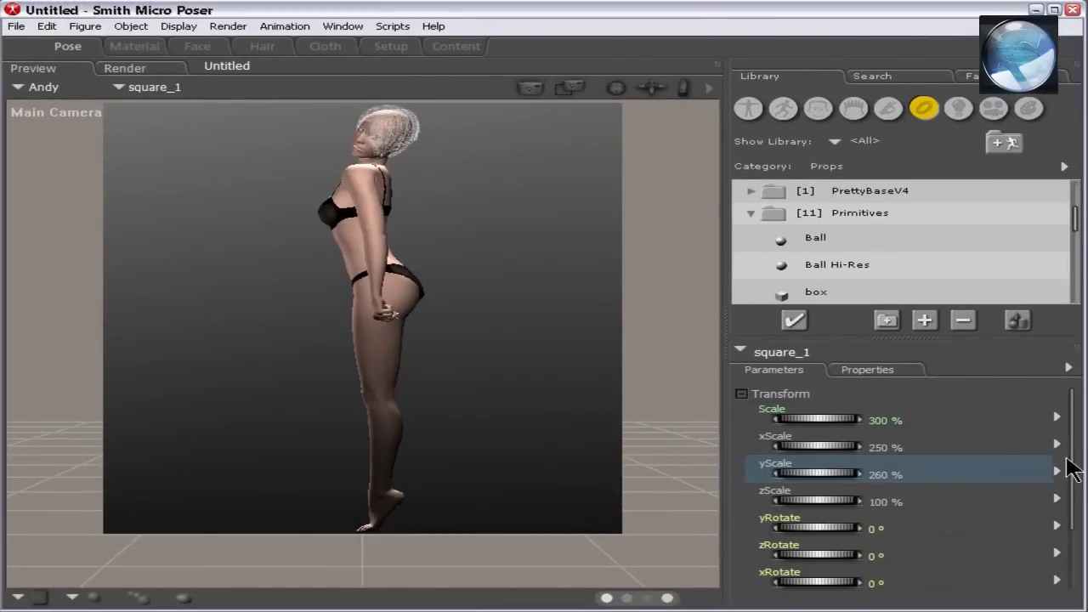
Turn the square about its vertical axis by setting its yRotate to 54°.
drag(1077, 453, 1077, 523)
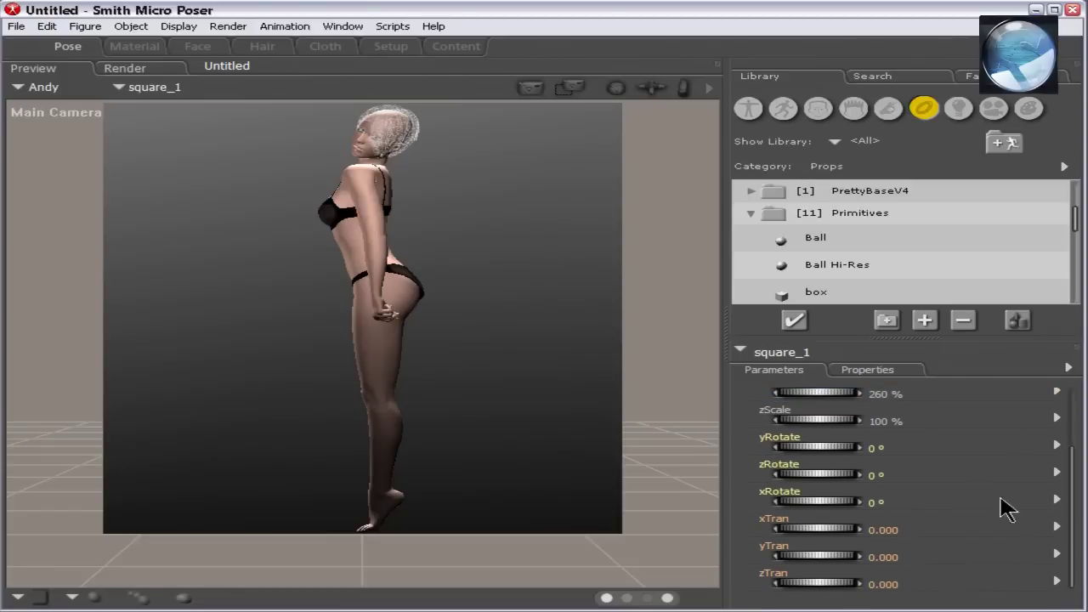
click(879, 449)
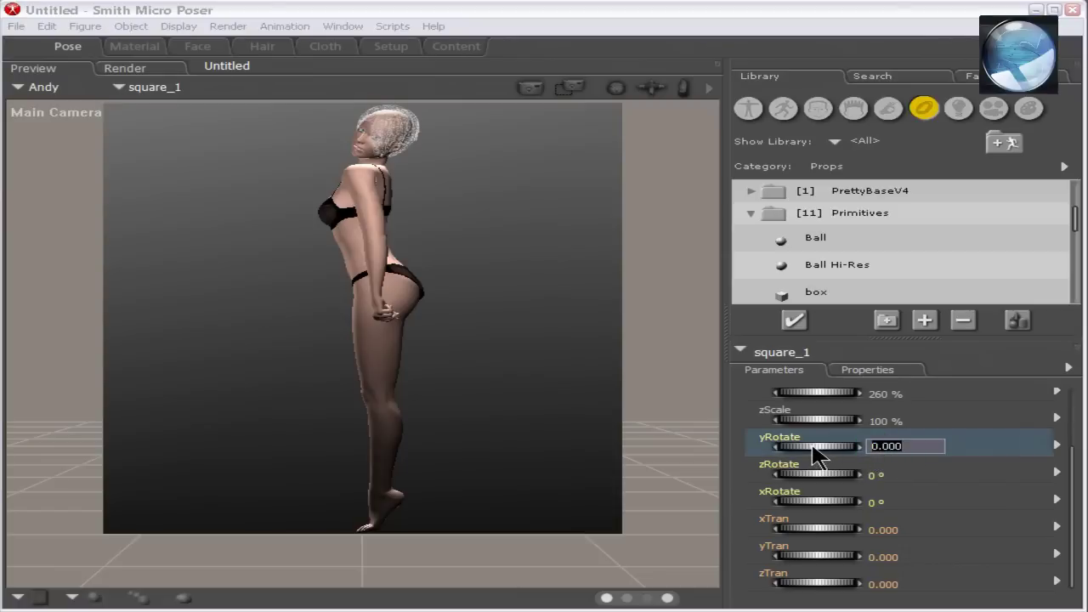
key(Return)
drag(814, 449, 843, 450)
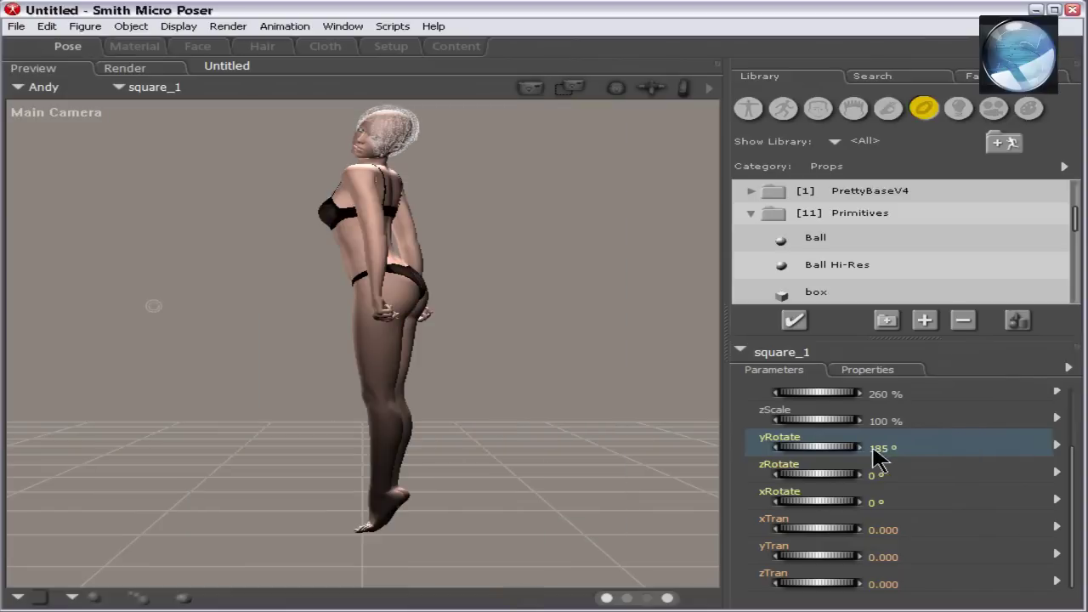
click(883, 449)
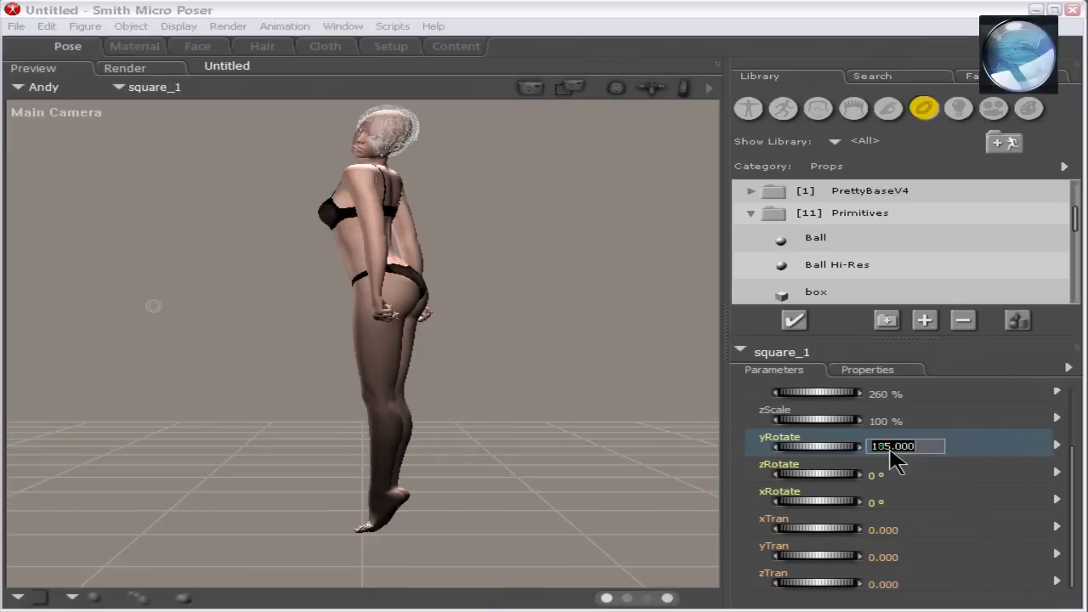
text(54)
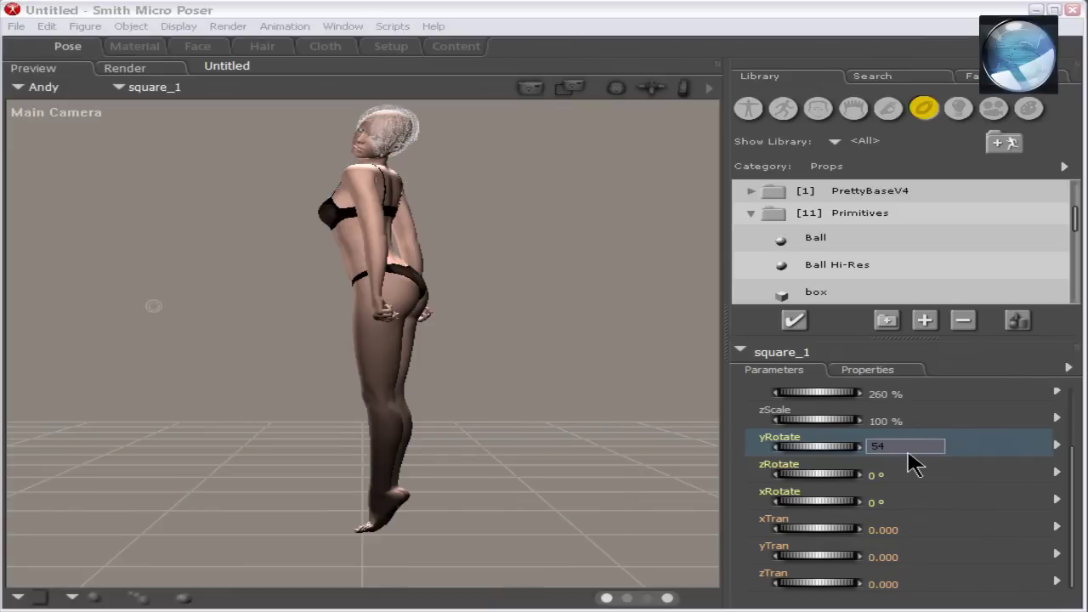
key(Return)
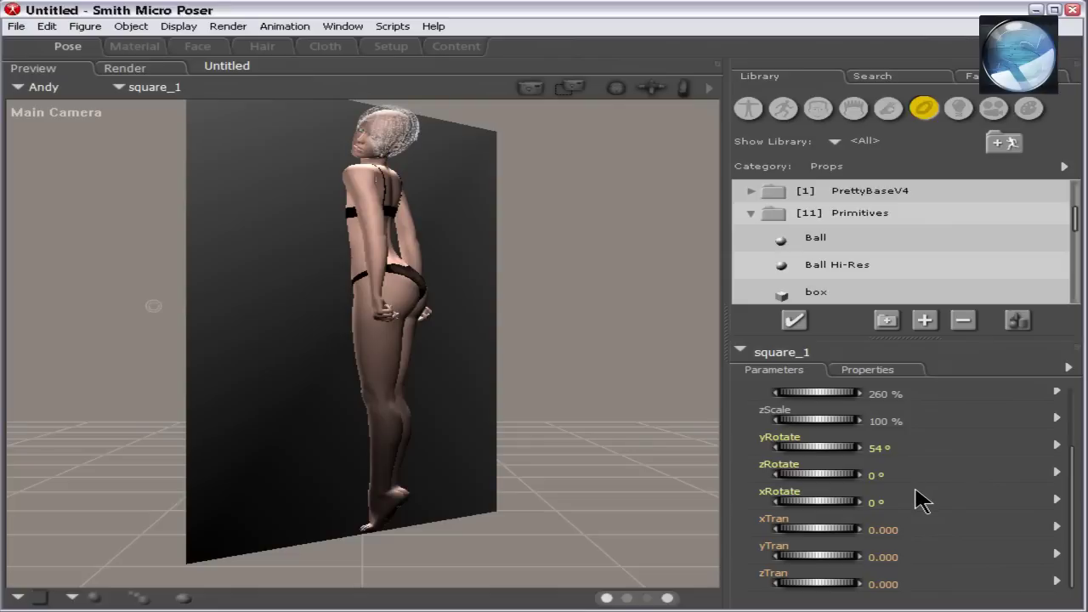
Shift the square sideways by setting its xTran to -0.189.
drag(829, 538, 904, 536)
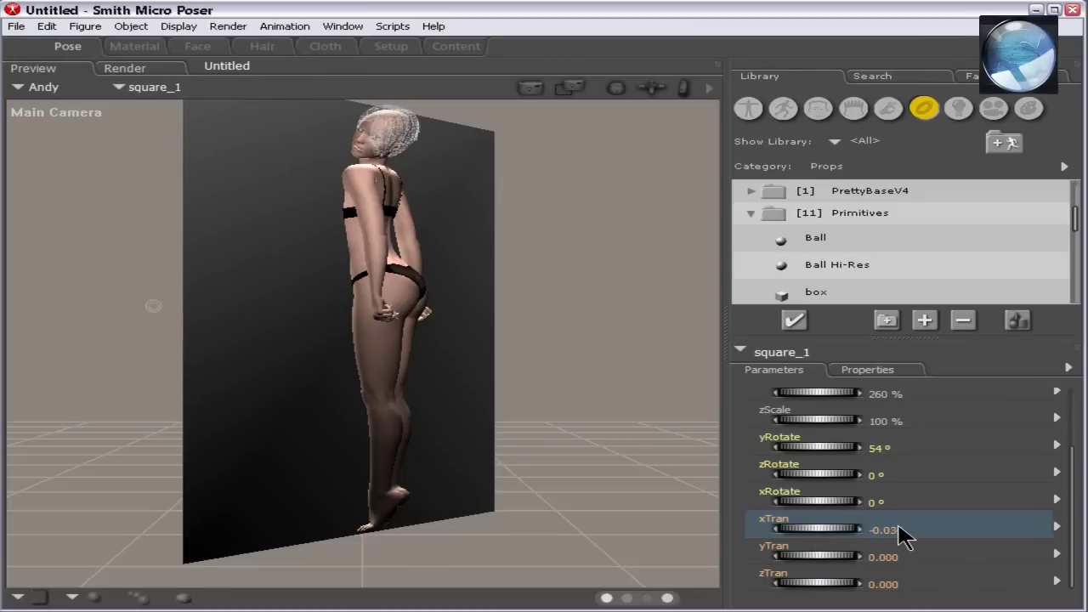
click(904, 534)
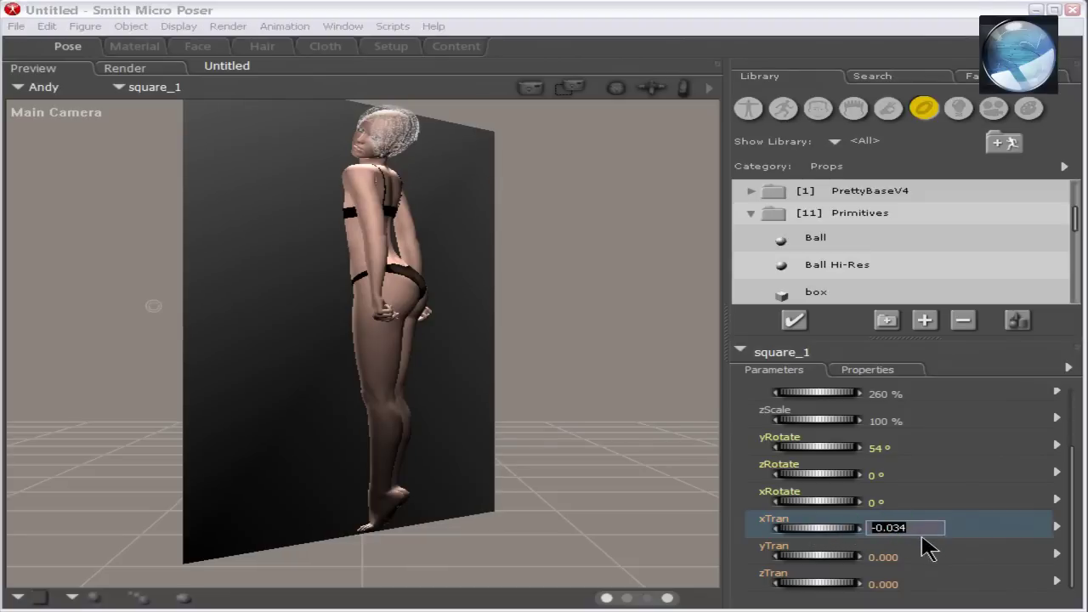
text(-0.189)
key(Return)
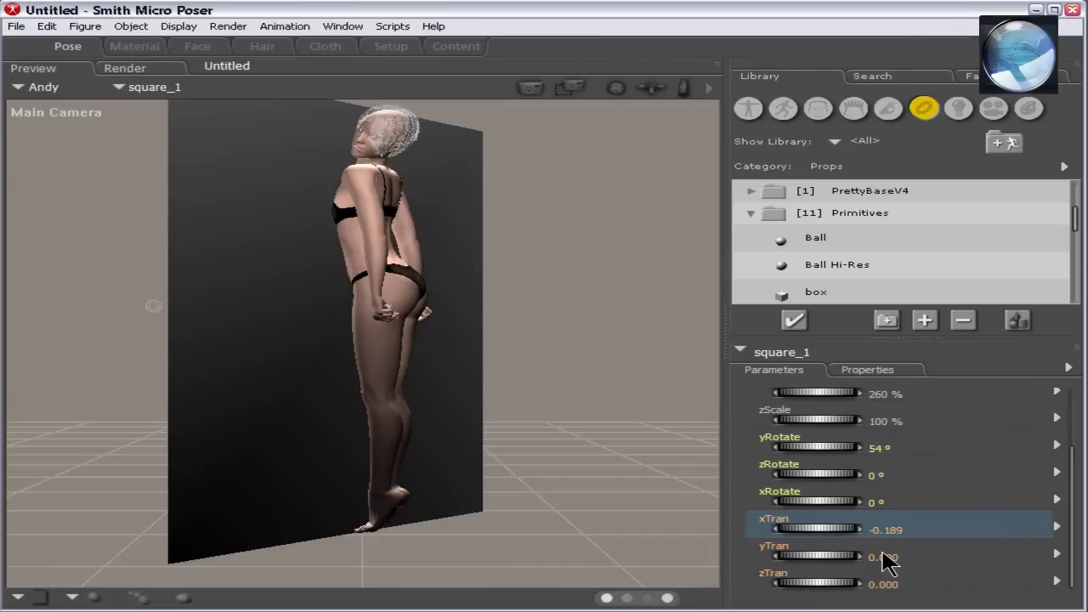
Move the square back behind the figure by setting its zTran to -0.957.
click(891, 594)
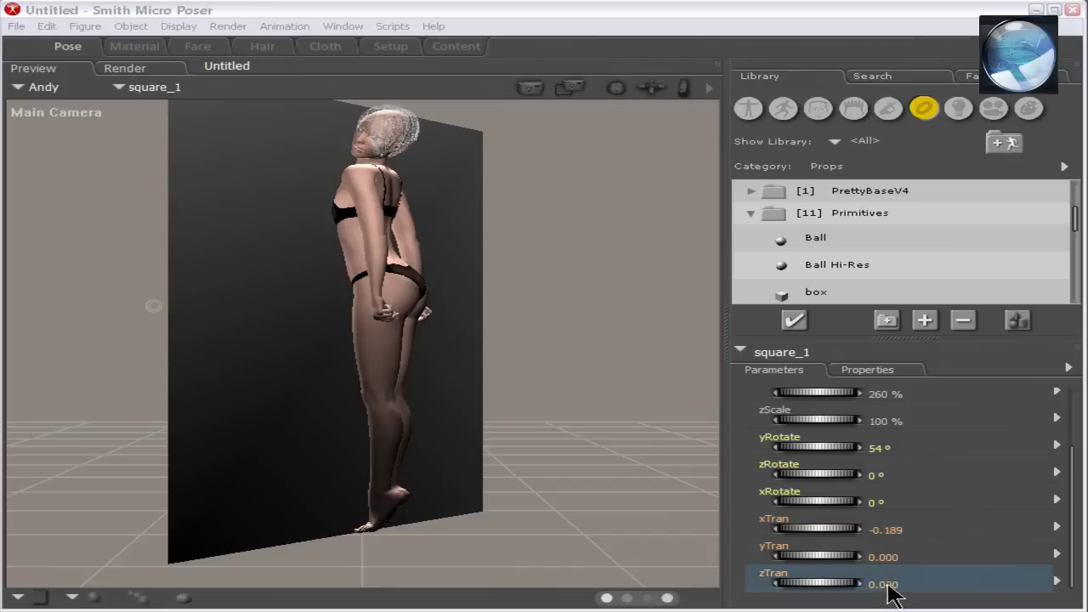
click(887, 585)
text(-0)
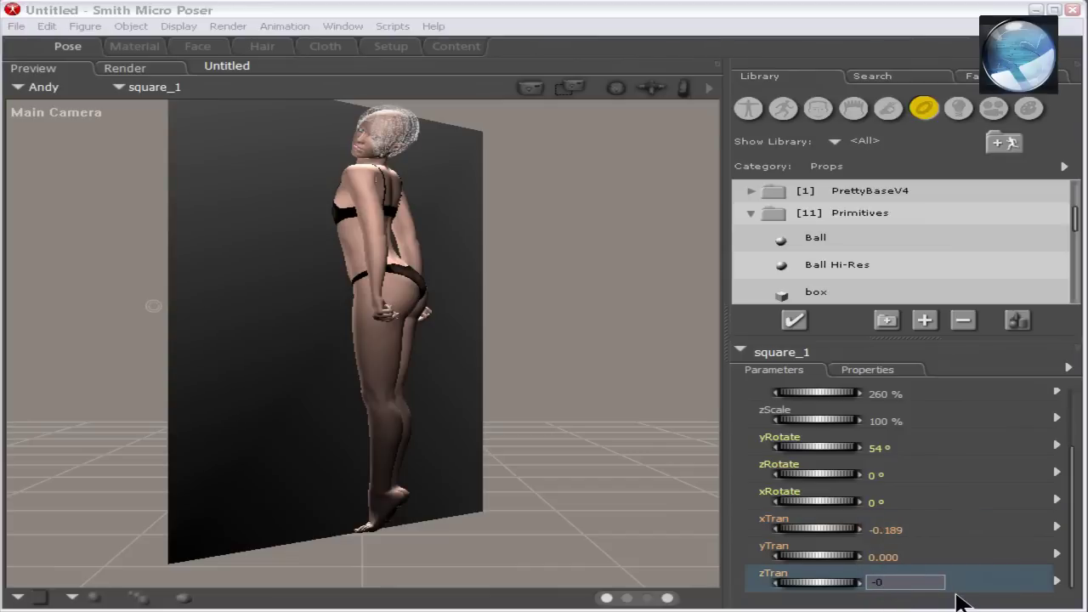
text(.957)
key(Return)
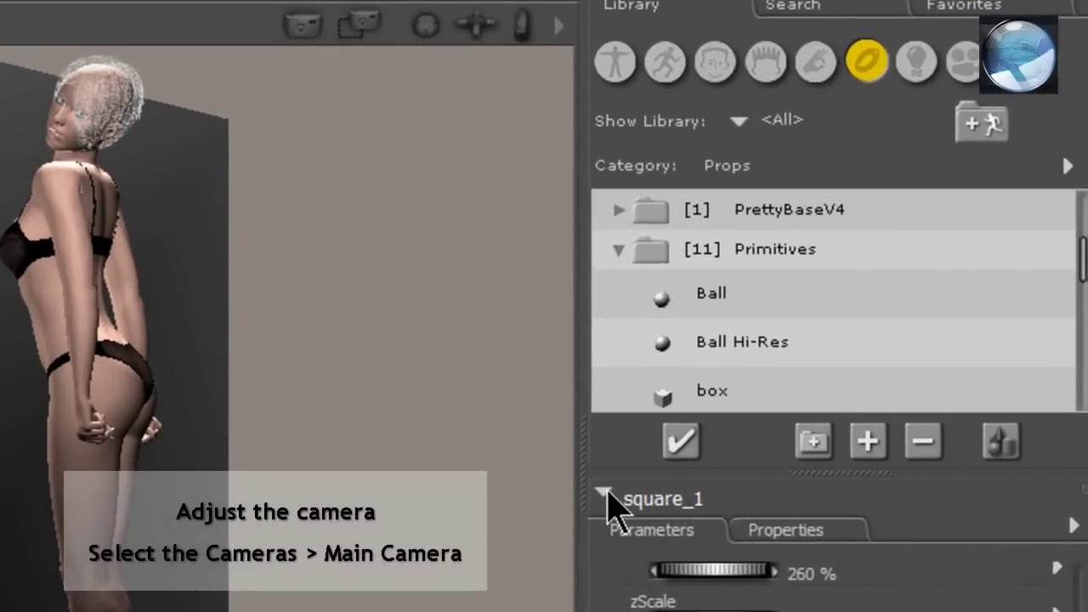
Select the Main Camera as the object whose parameters are shown.
click(607, 493)
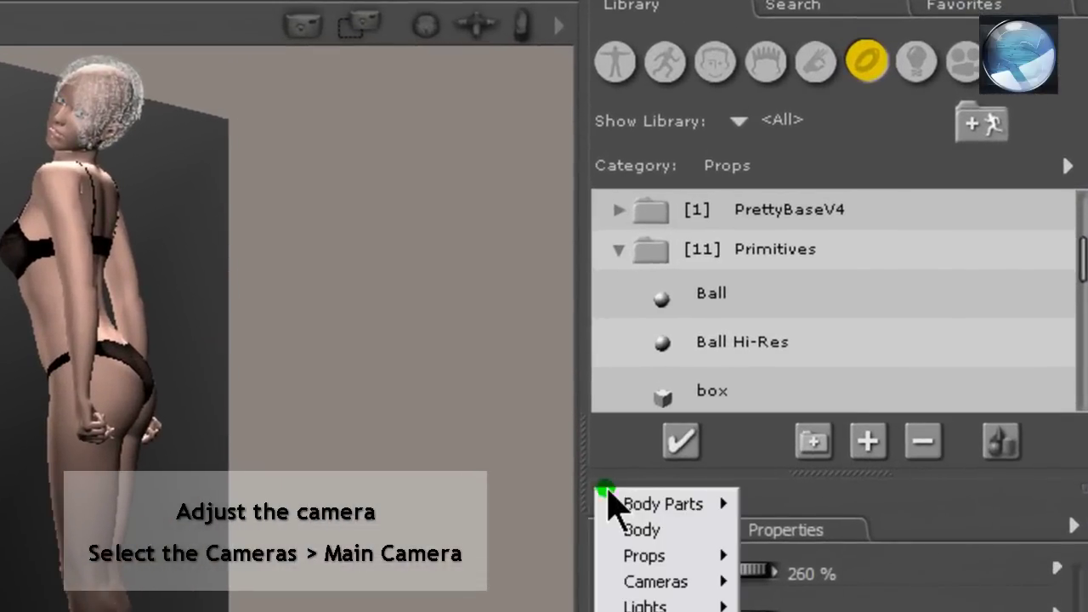
mouse_move(656, 585)
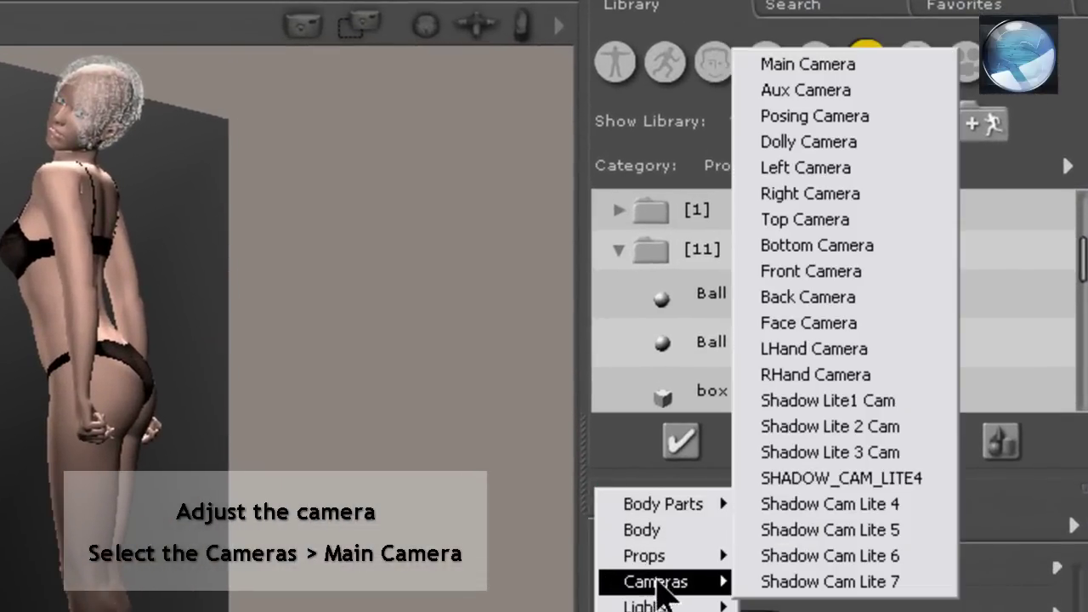
click(847, 66)
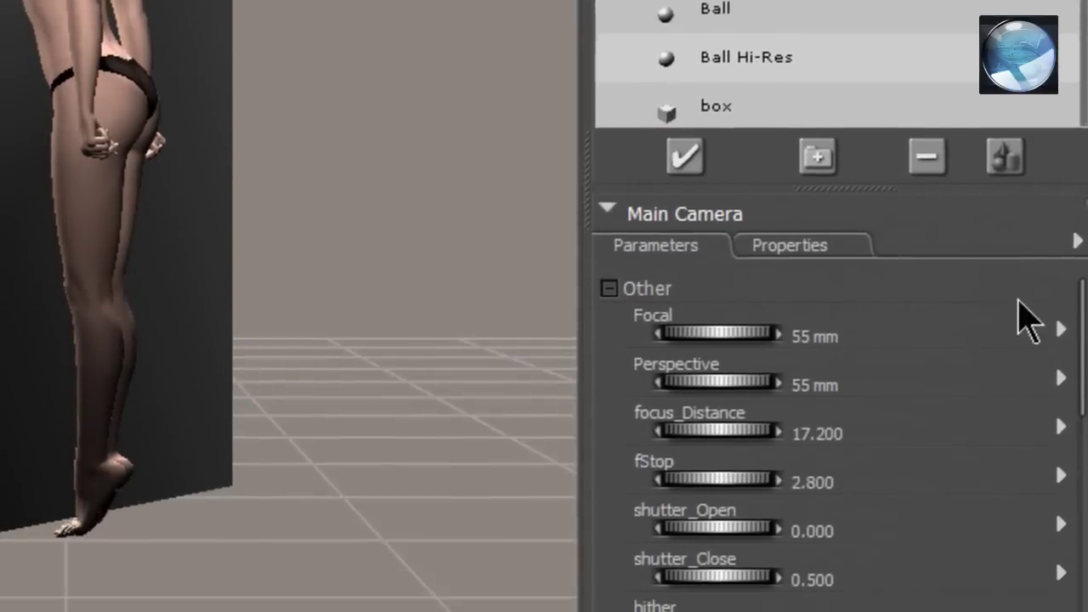
Move the Main Camera closer to the figure by setting its DollyZ to -0.407.
drag(1085, 353, 1085, 386)
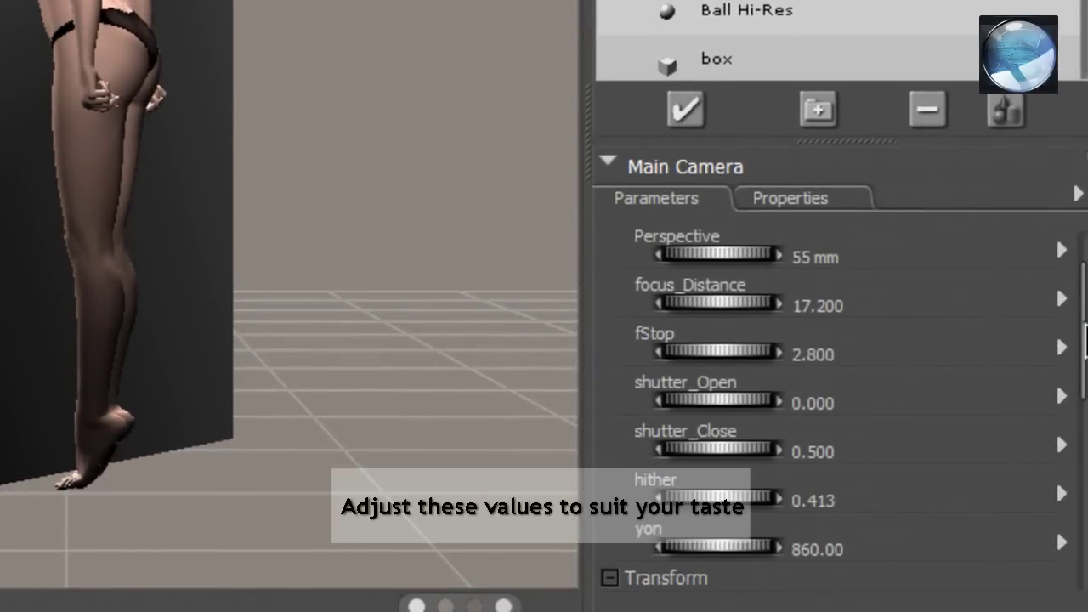
drag(1085, 340, 1082, 463)
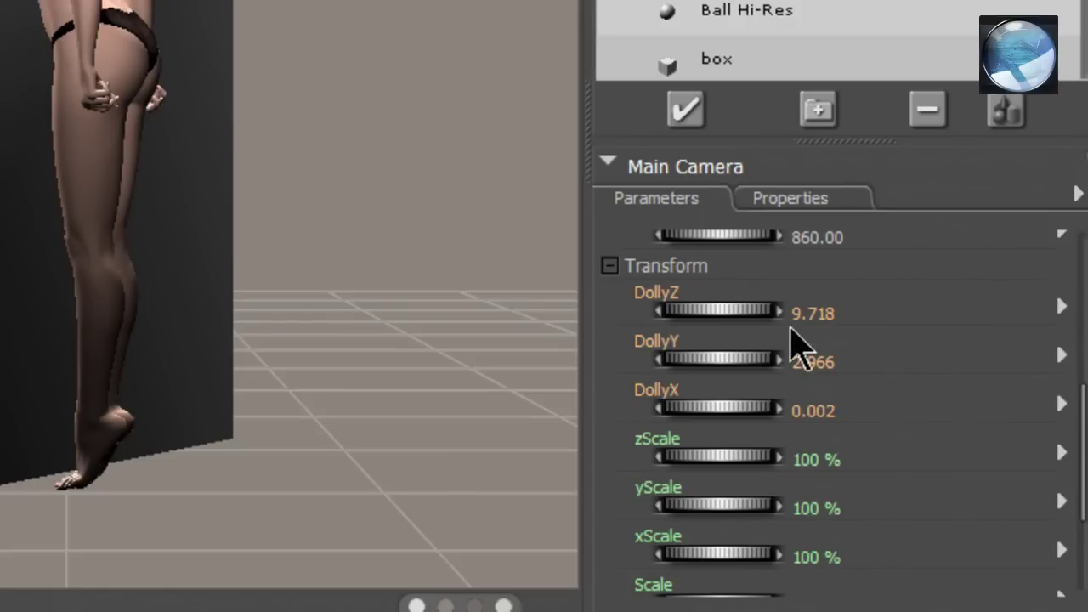
click(815, 312)
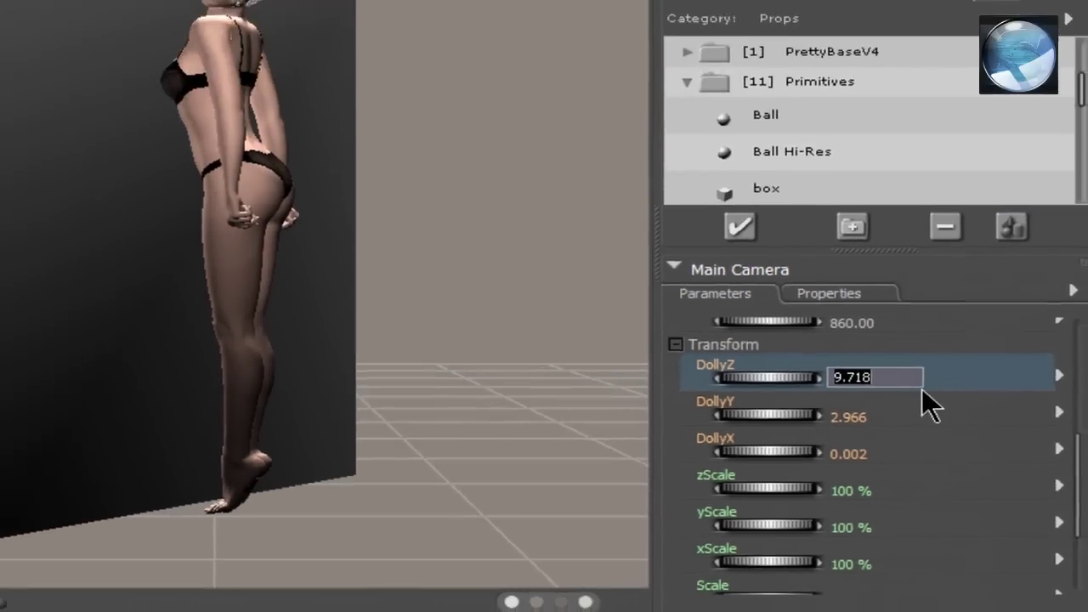
text(-0.)
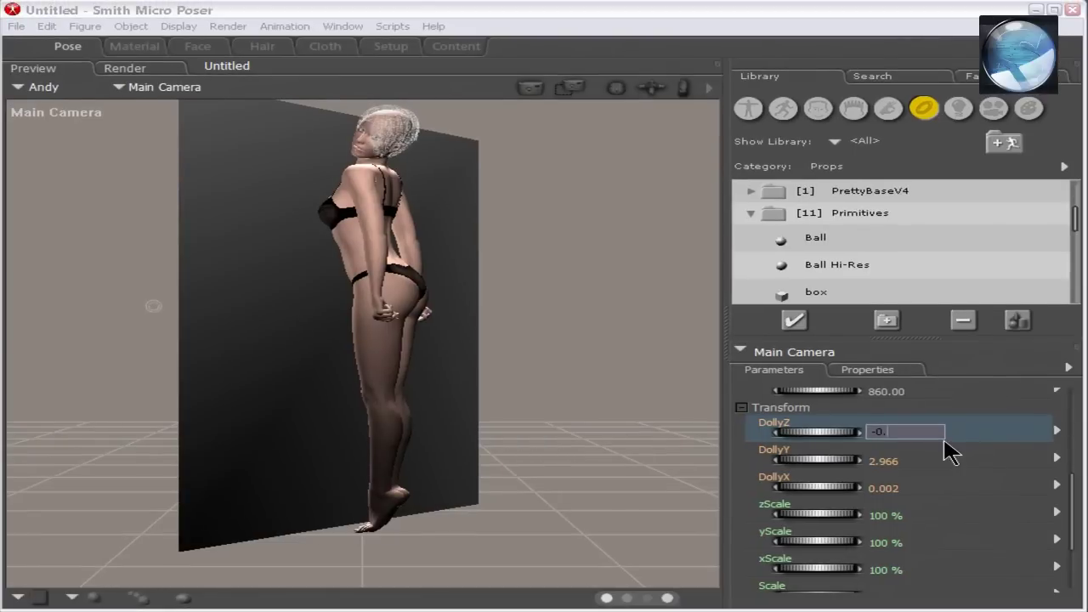
text(407)
key(Return)
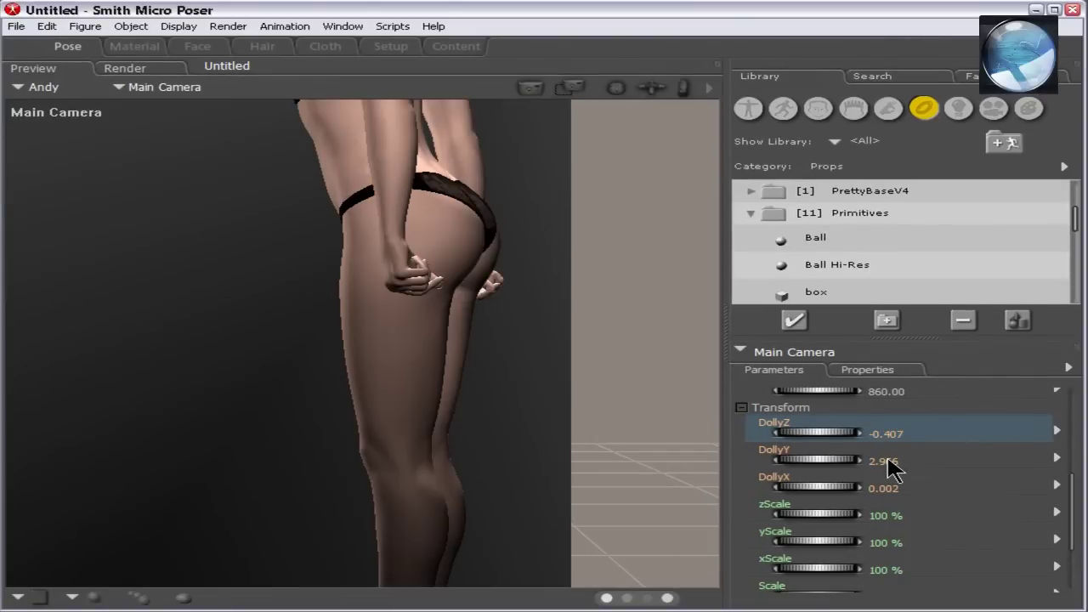
Raise the Main Camera to frame the figure's upper body by setting its DollyY to 4.269.
drag(809, 462, 849, 463)
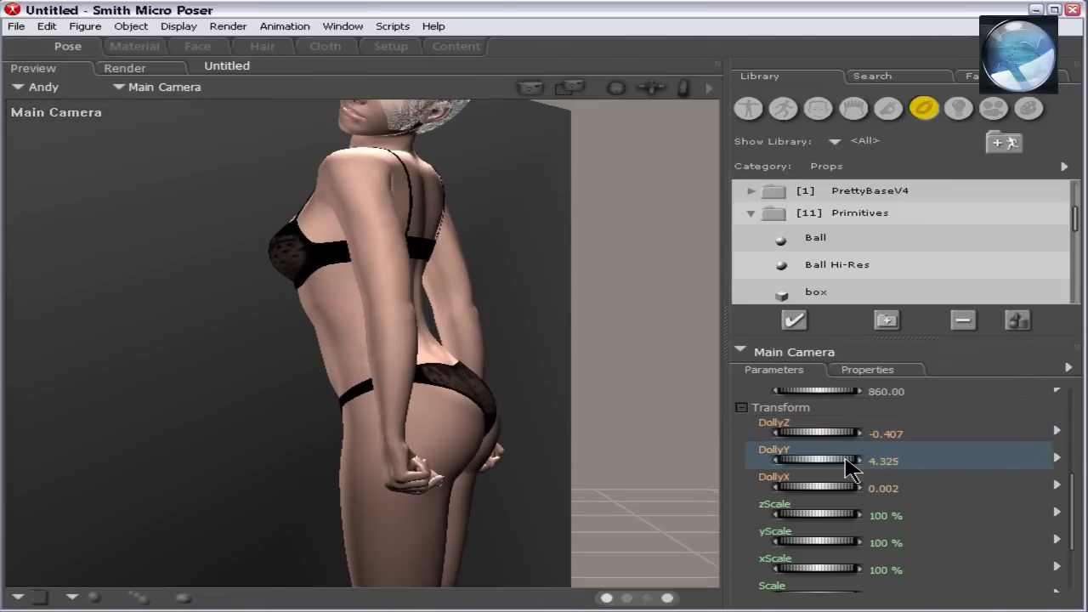
click(889, 459)
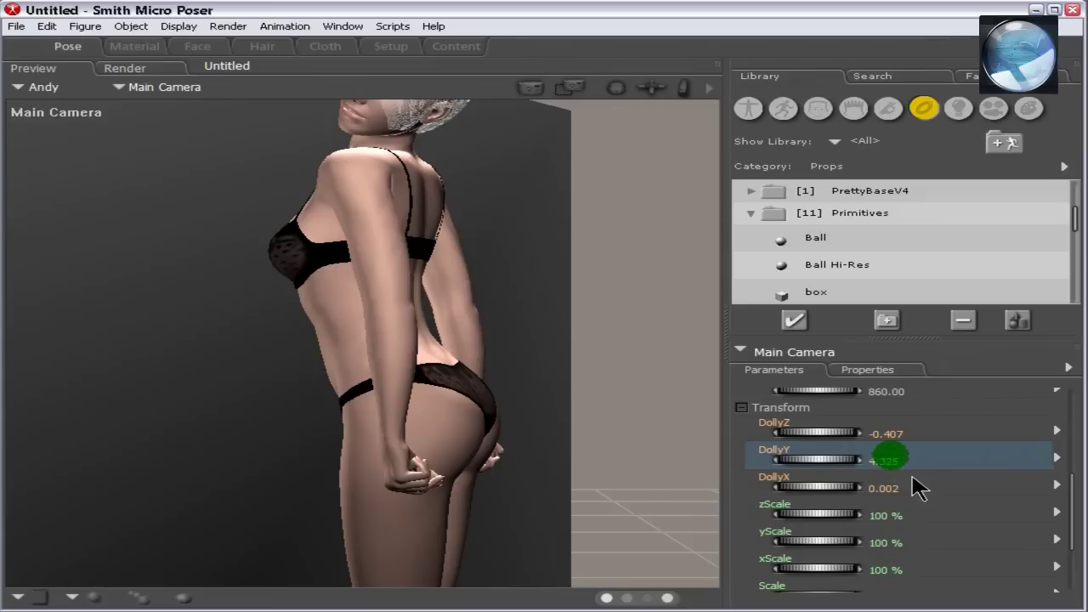
click(912, 460)
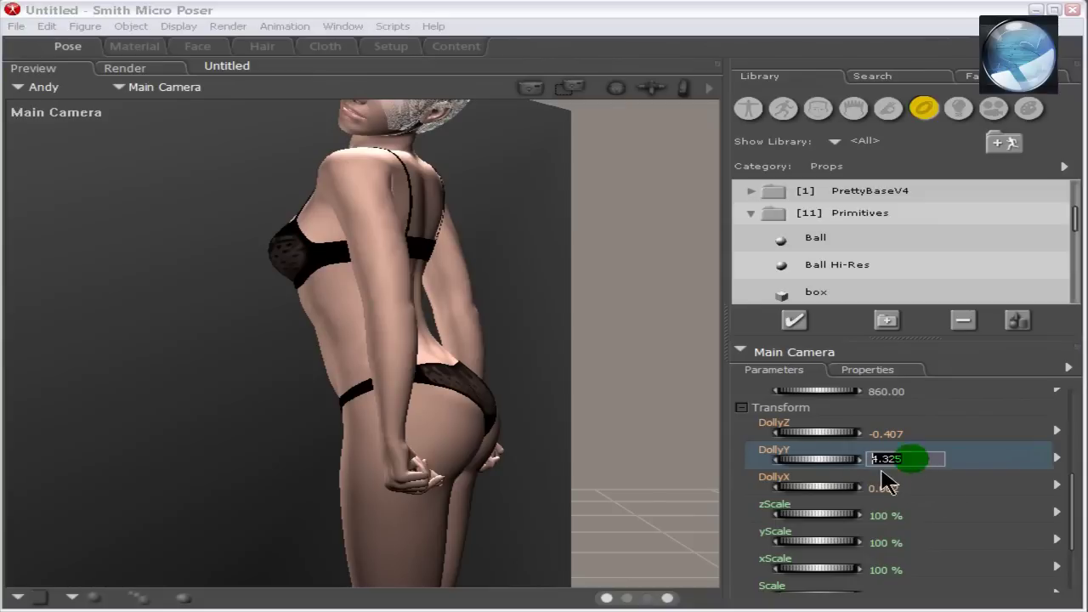
text(4)
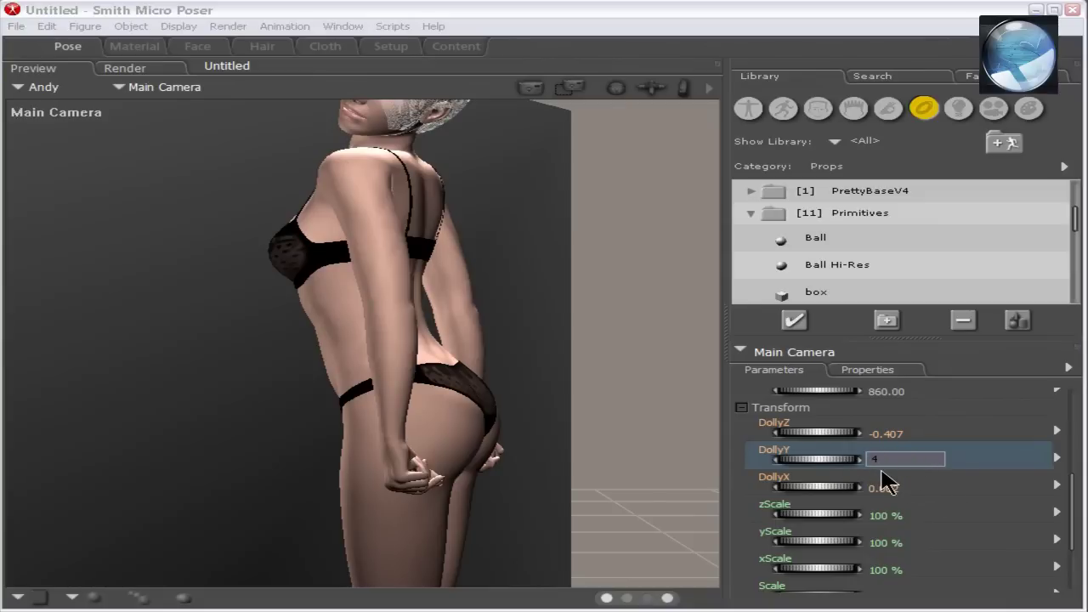
text(.2)
text(25)
key(Return)
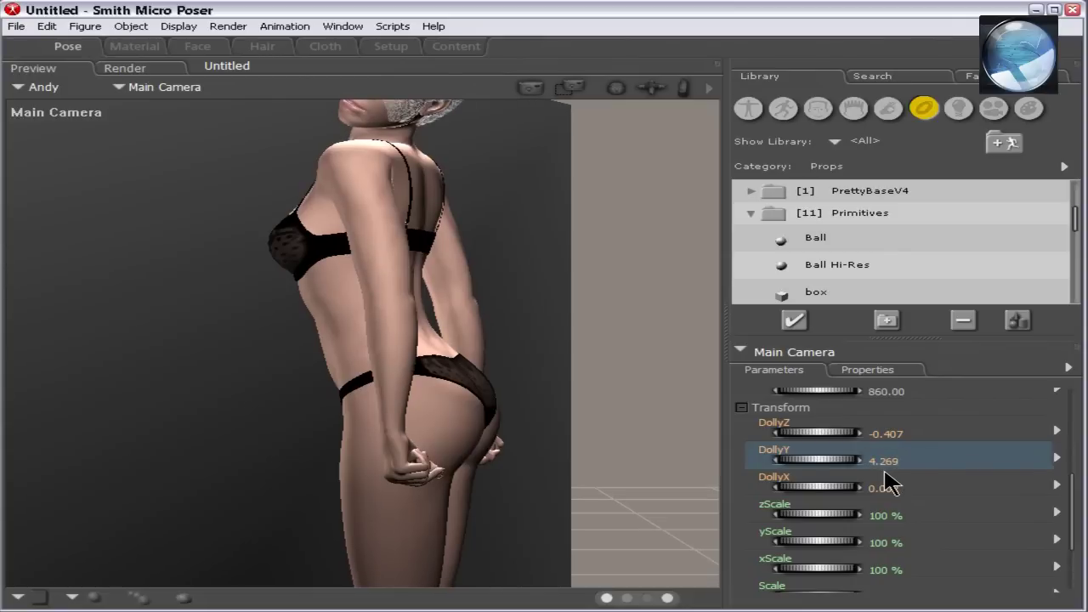
Shift the Main Camera sideways by setting its DollyX to -0.270.
click(818, 488)
drag(819, 493, 802, 496)
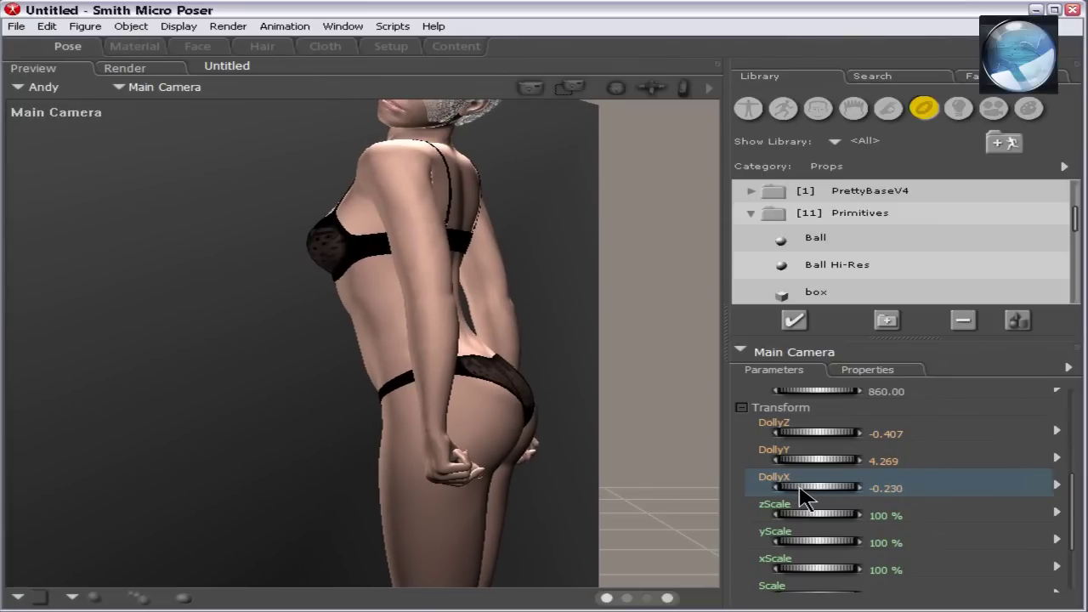
click(887, 490)
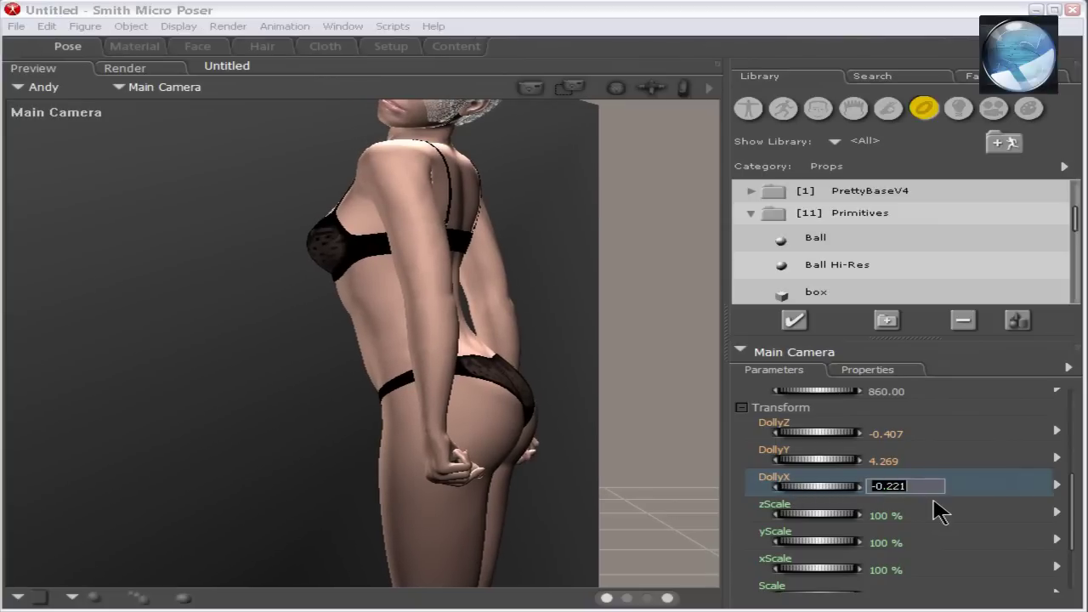
text(-0.270)
key(Return)
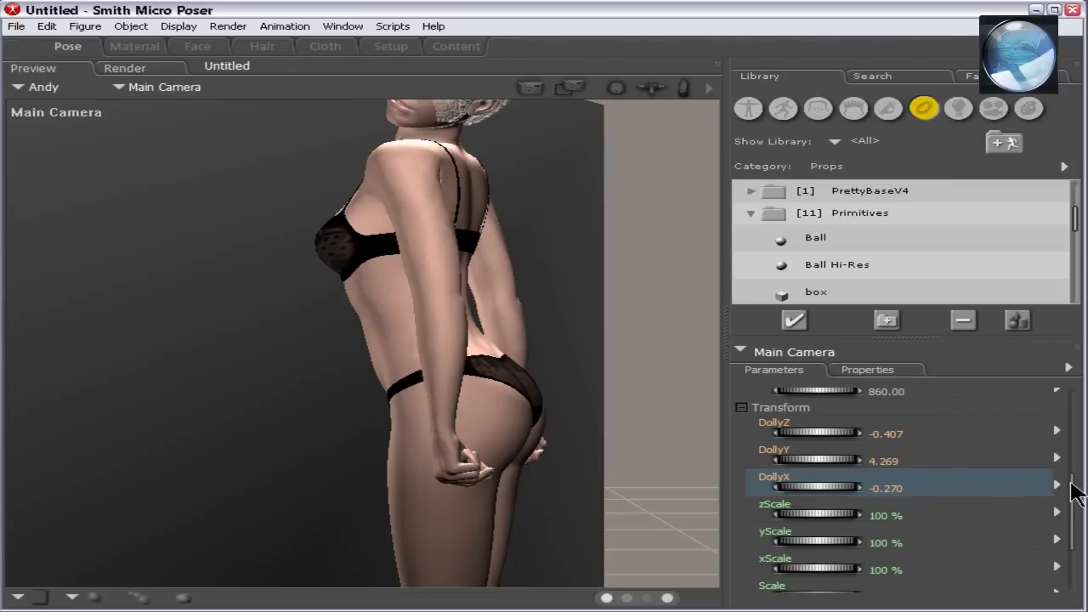
Orbit the Main Camera around the figure by setting its xOrbit to -6° and adjusting its yOrbit to show more of the back.
drag(1073, 493, 1073, 549)
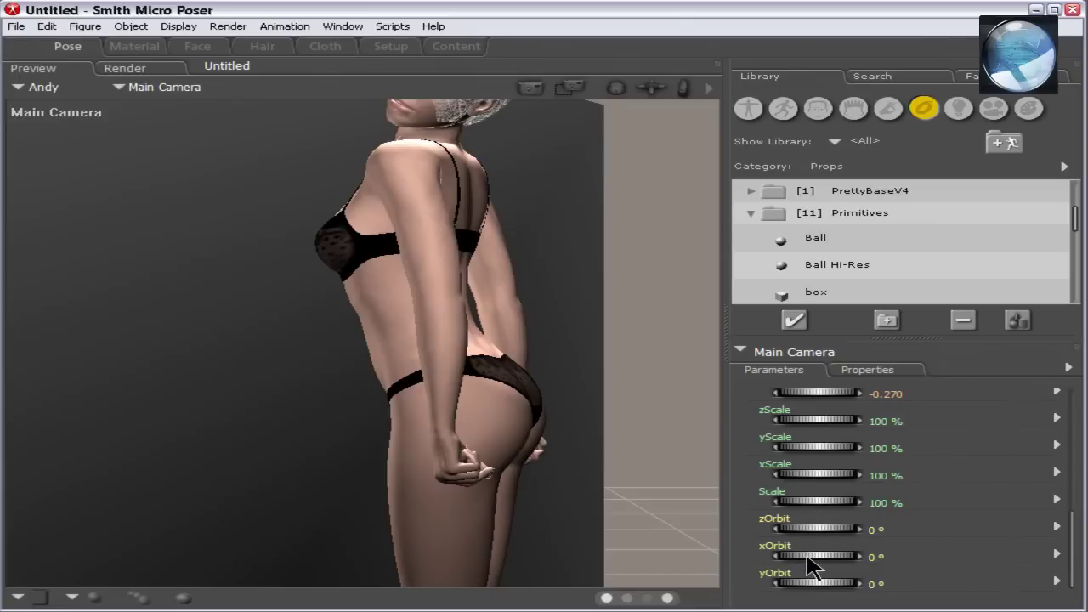
mouse_move(812, 566)
mouse_down()
mouse_move(802, 569)
mouse_move(812, 568)
mouse_up()
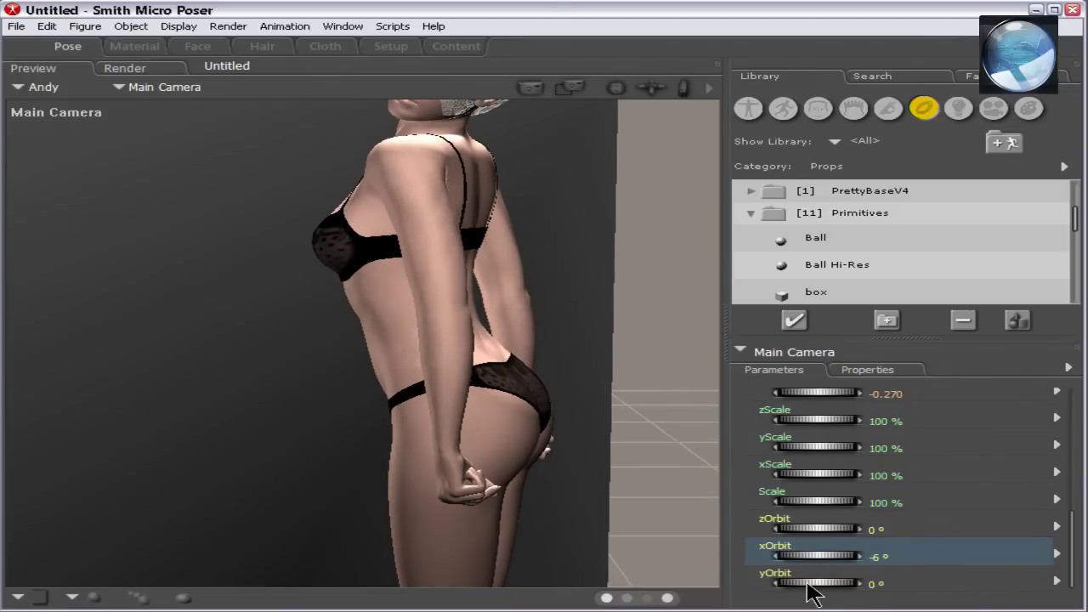
mouse_move(807, 585)
mouse_down()
mouse_move(853, 593)
mouse_move(806, 585)
mouse_move(816, 585)
mouse_up()
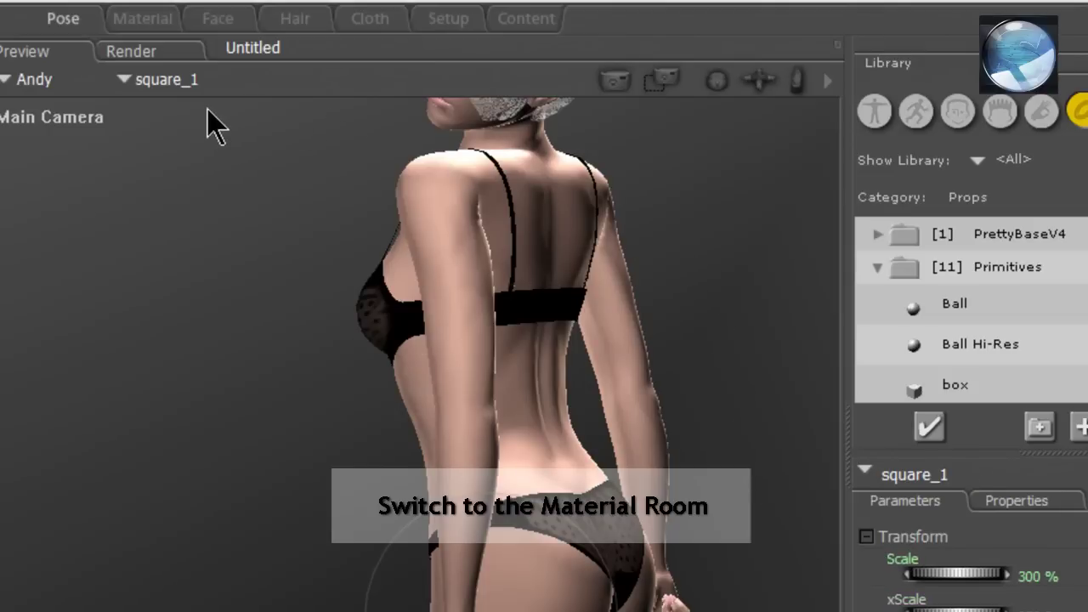
In the Material room, attach a new ray trace reflect node to the square's Reflection_Color and place it beside the PoserSurface node.
click(154, 19)
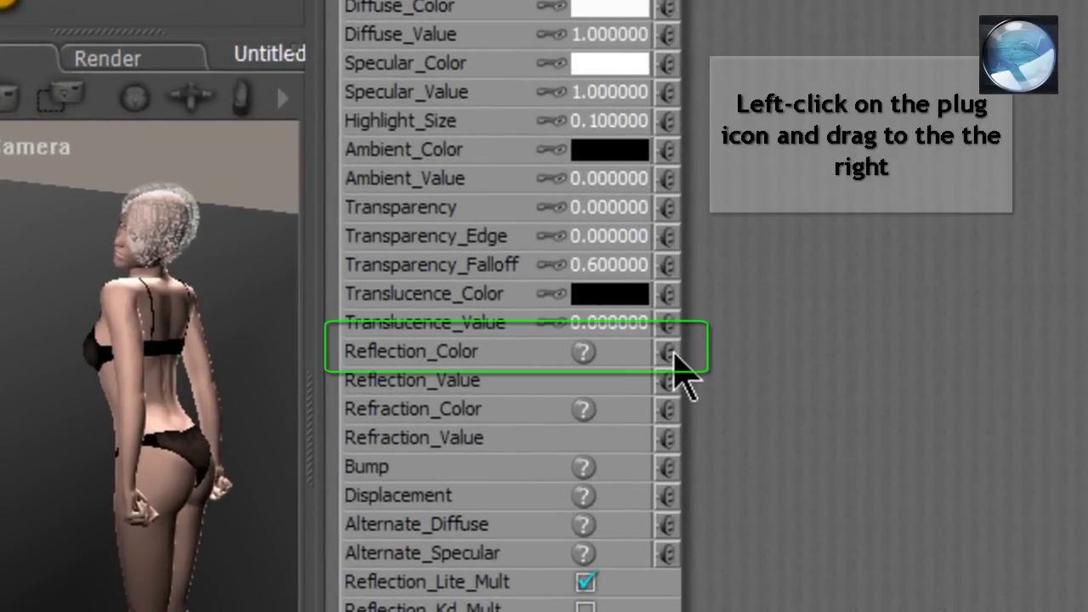
drag(675, 355, 812, 263)
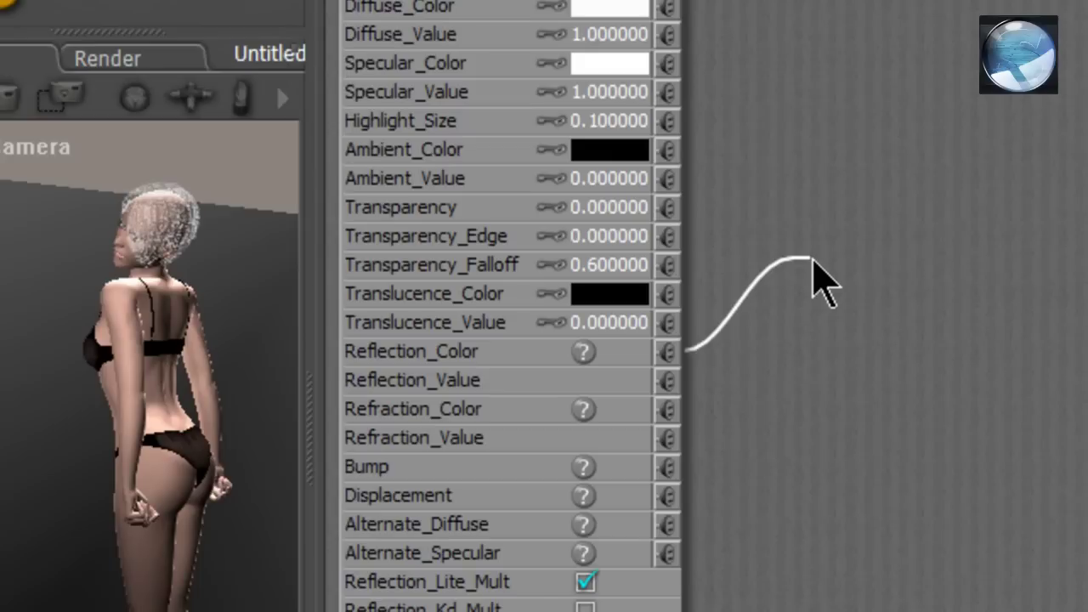
right_click(813, 263)
mouse_move(856, 326)
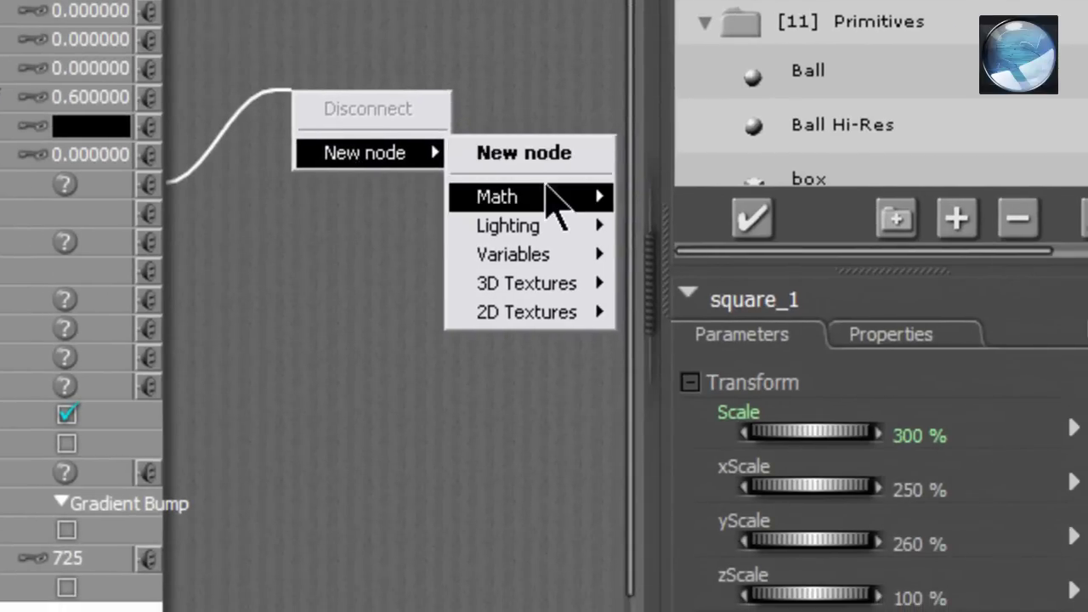
mouse_move(550, 231)
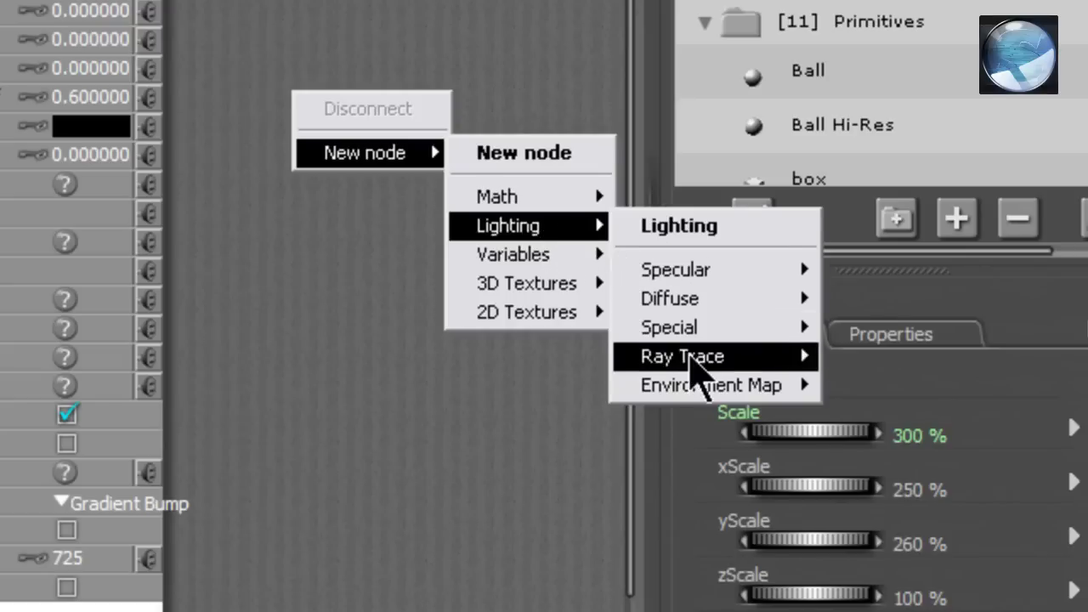
mouse_move(699, 364)
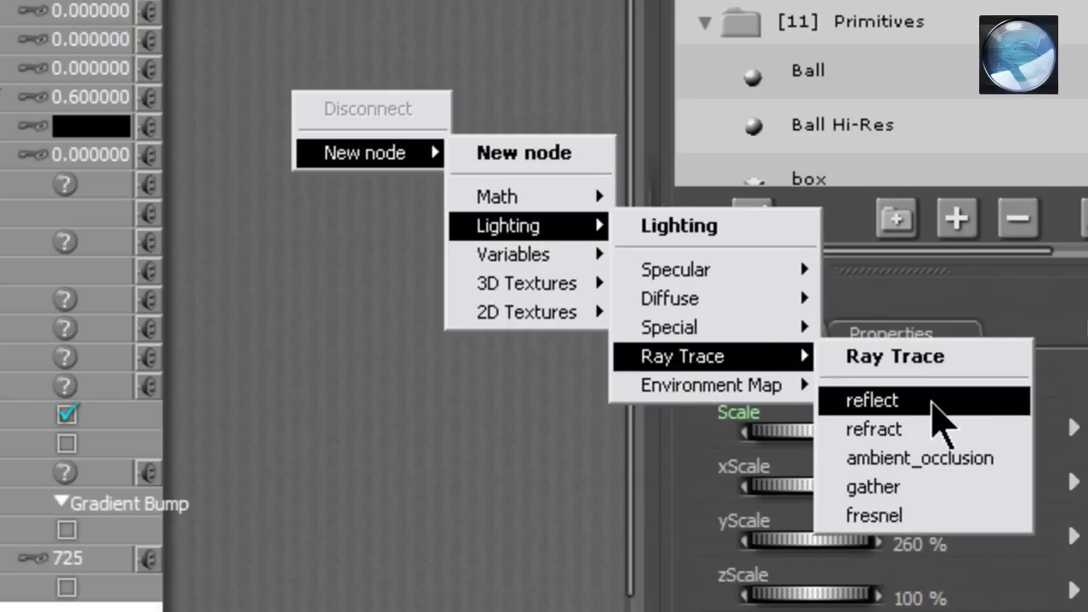
click(940, 422)
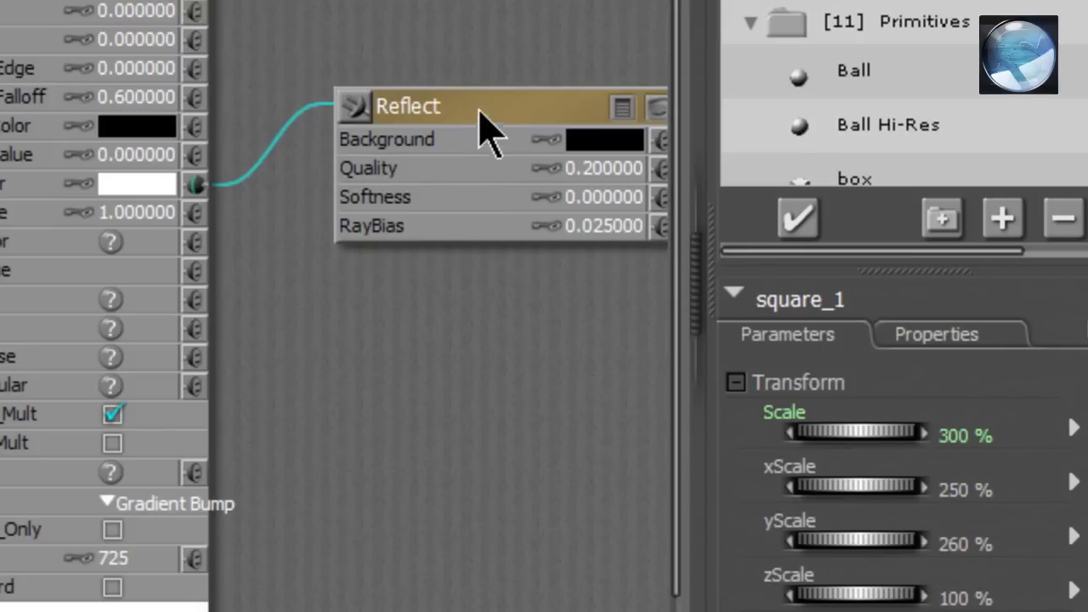
drag(473, 104, 400, 46)
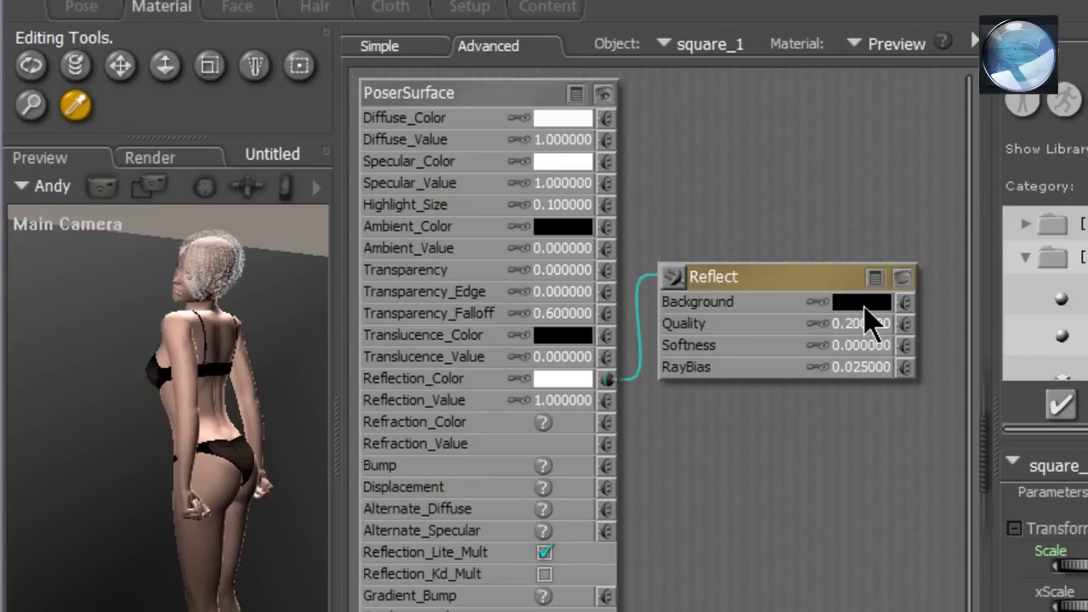
Set the Reflect node's Background color to white.
double_click(864, 306)
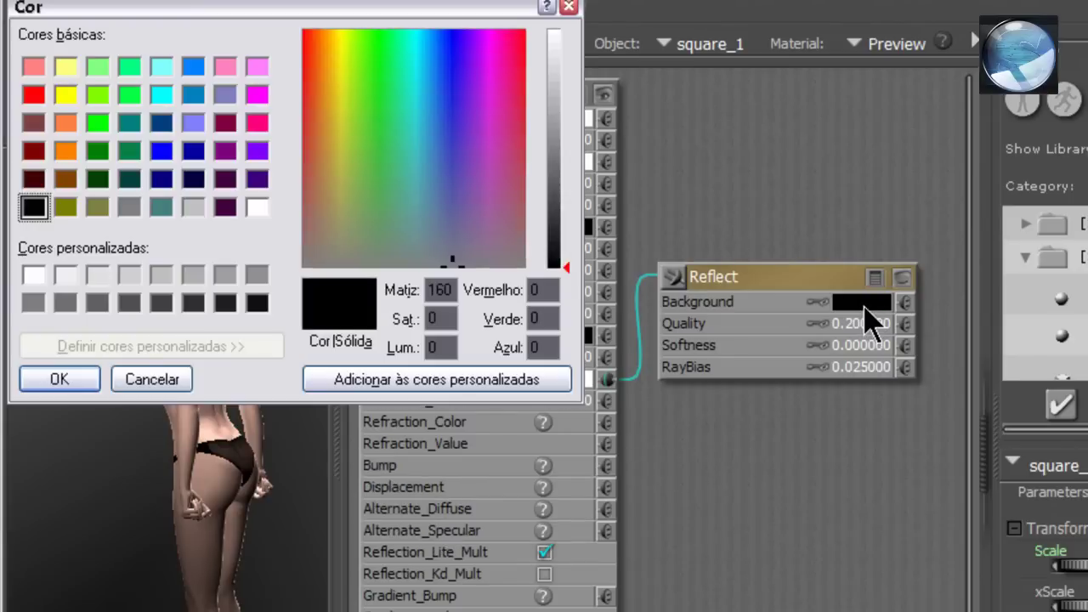
click(32, 274)
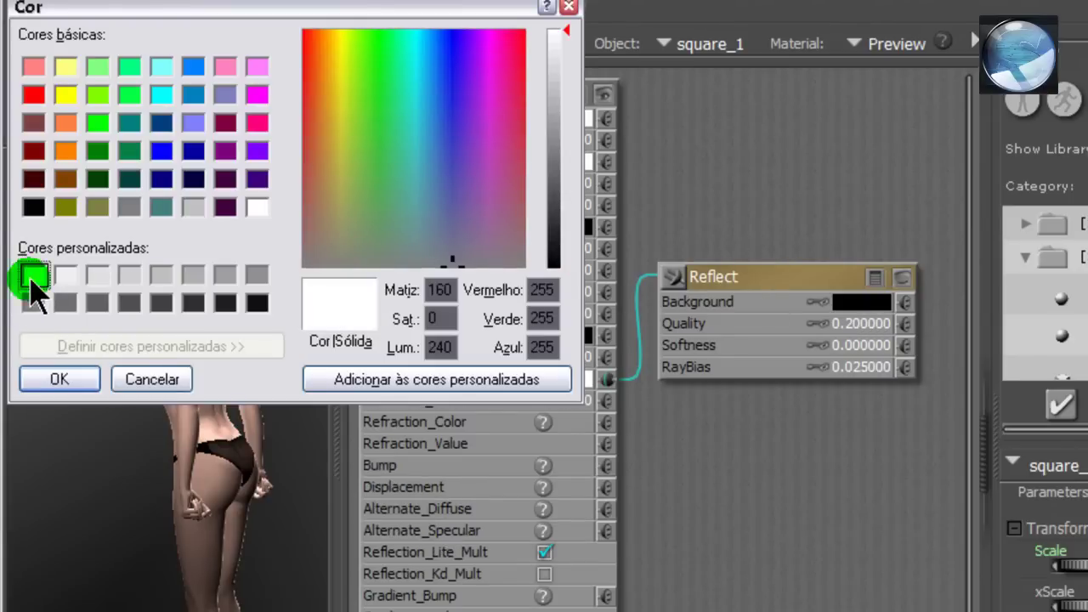
click(68, 380)
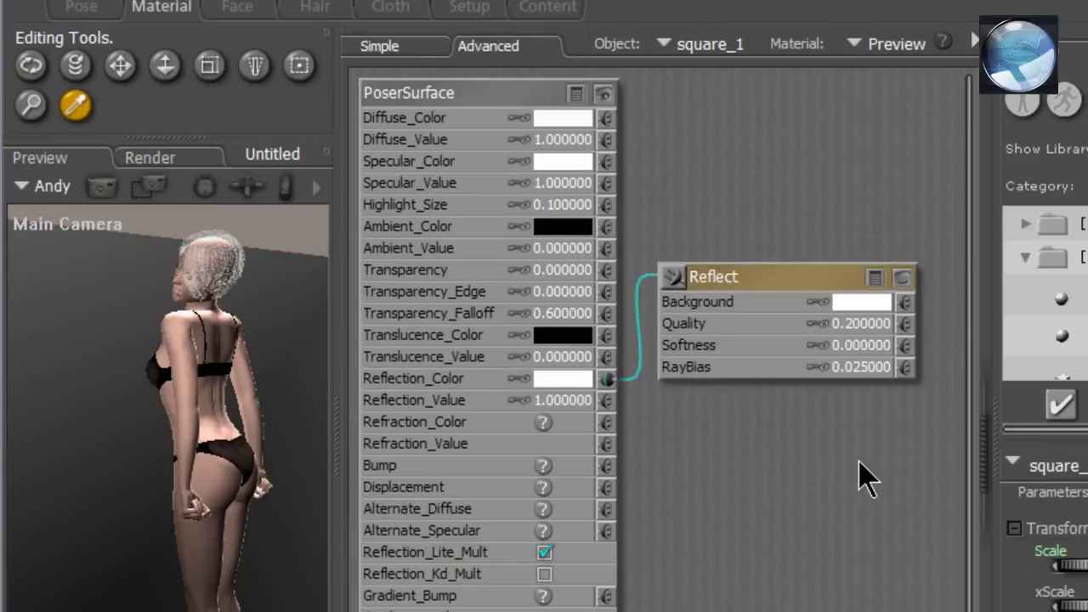
Set the Reflect node's RayBias to 0.002907.
click(874, 367)
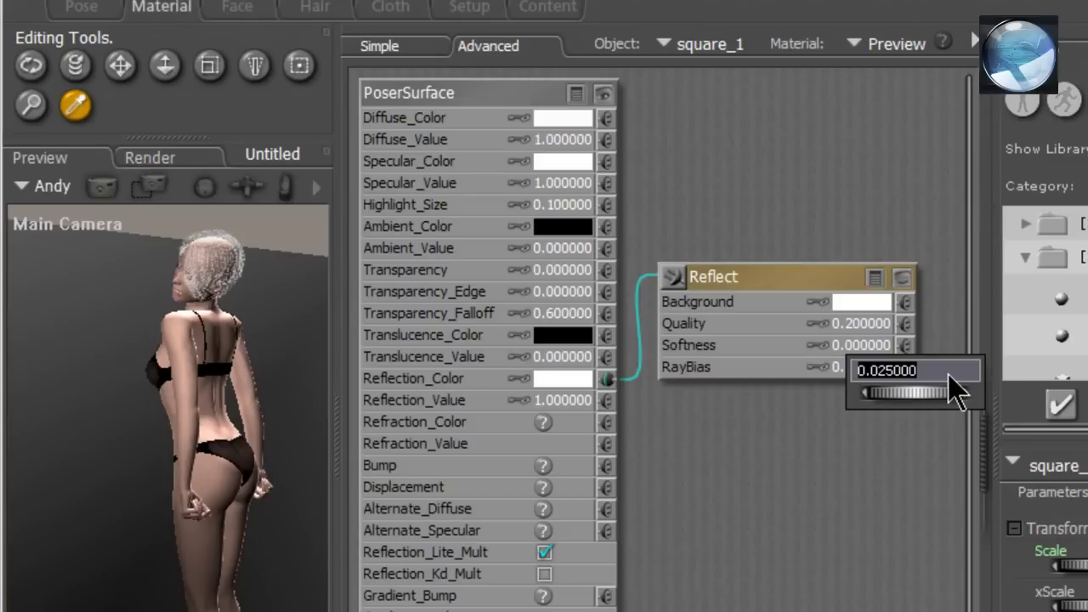
text(0.00)
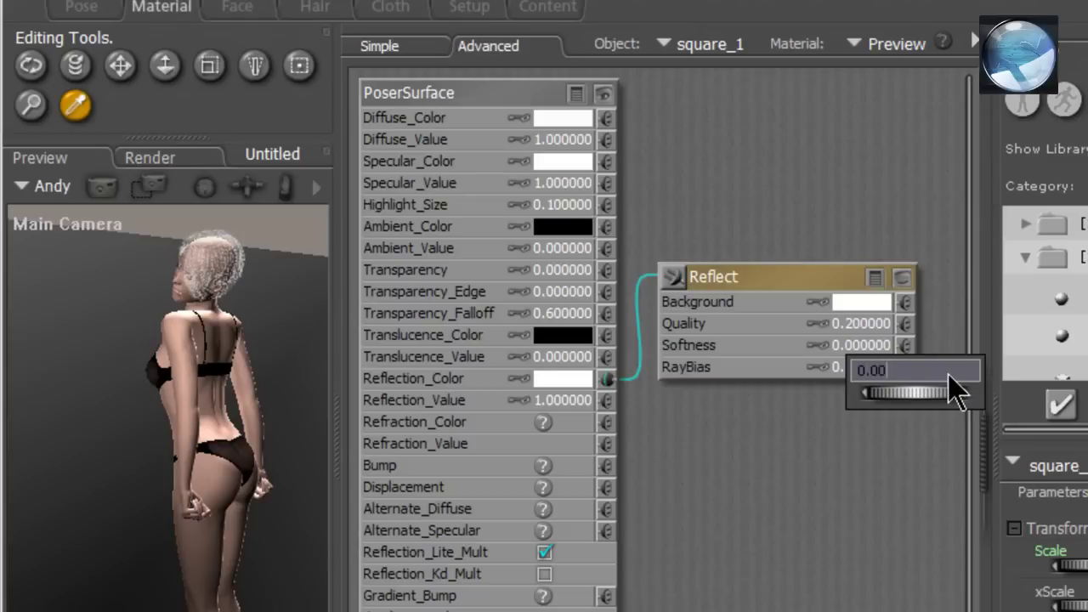
text(2907)
key(Return)
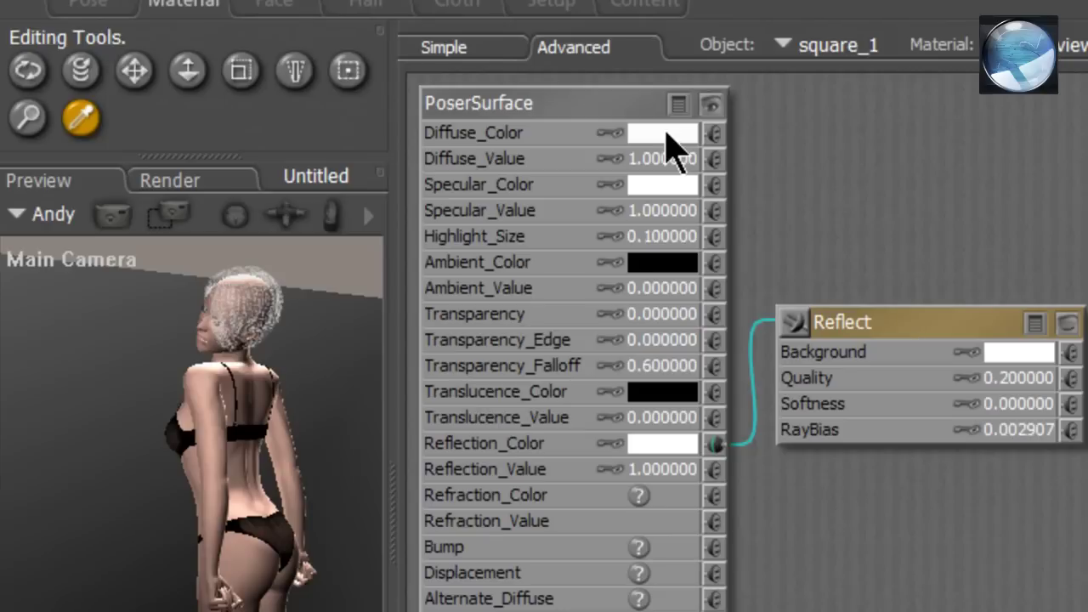
Set the square's Diffuse_Color to black and its Diffuse_Value to 0.
click(667, 134)
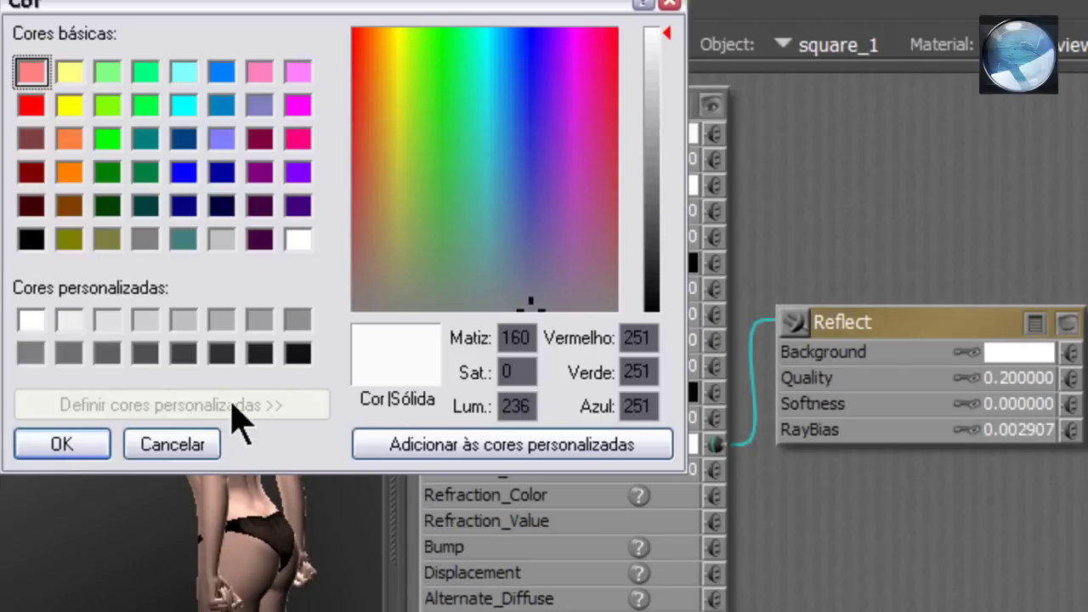
click(32, 240)
click(85, 448)
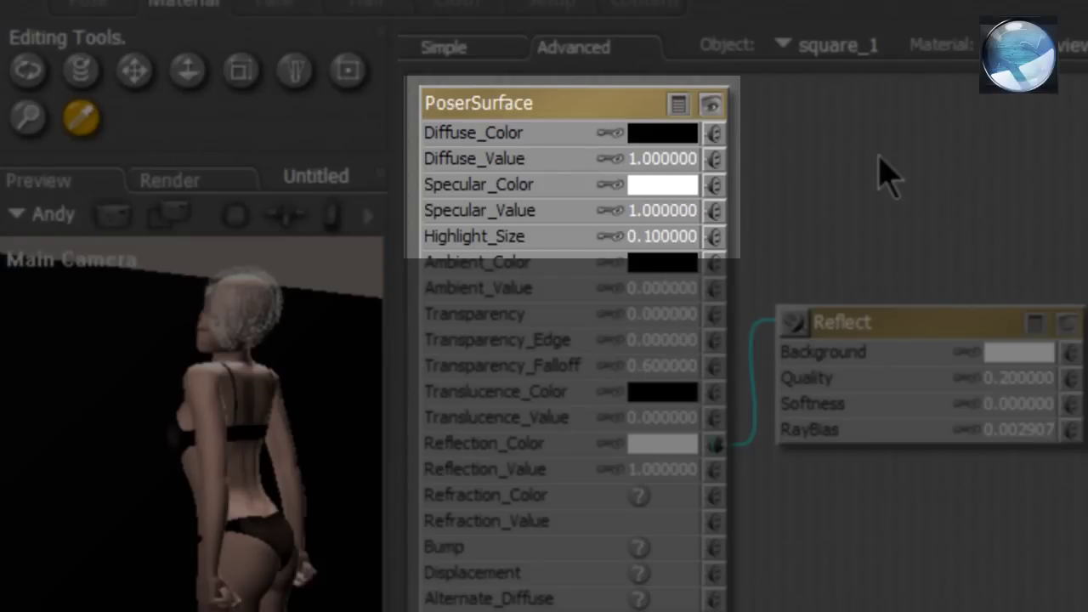
click(662, 159)
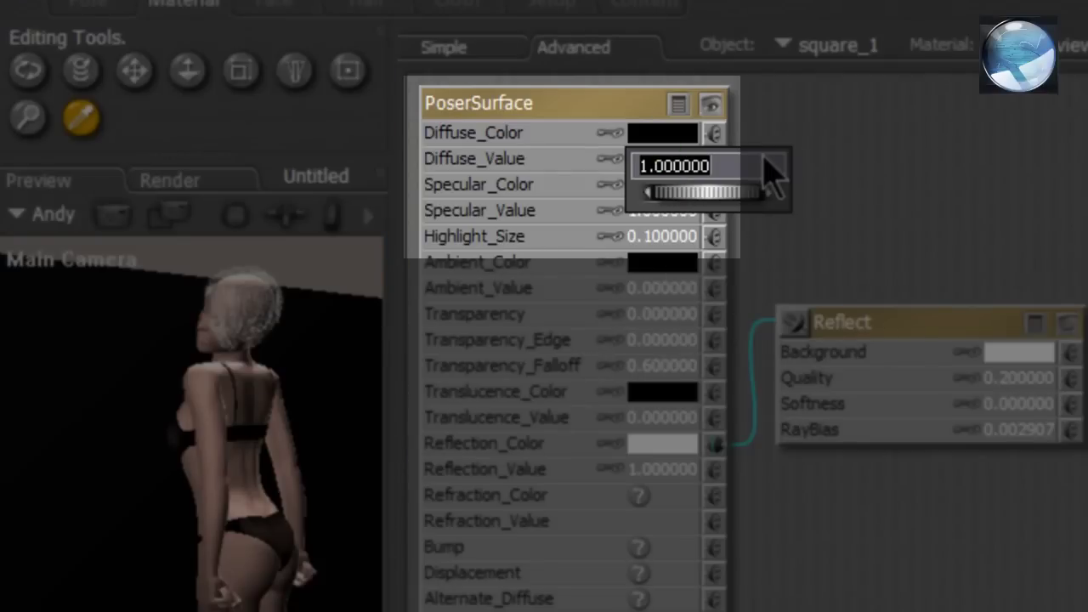
text(0)
key(Return)
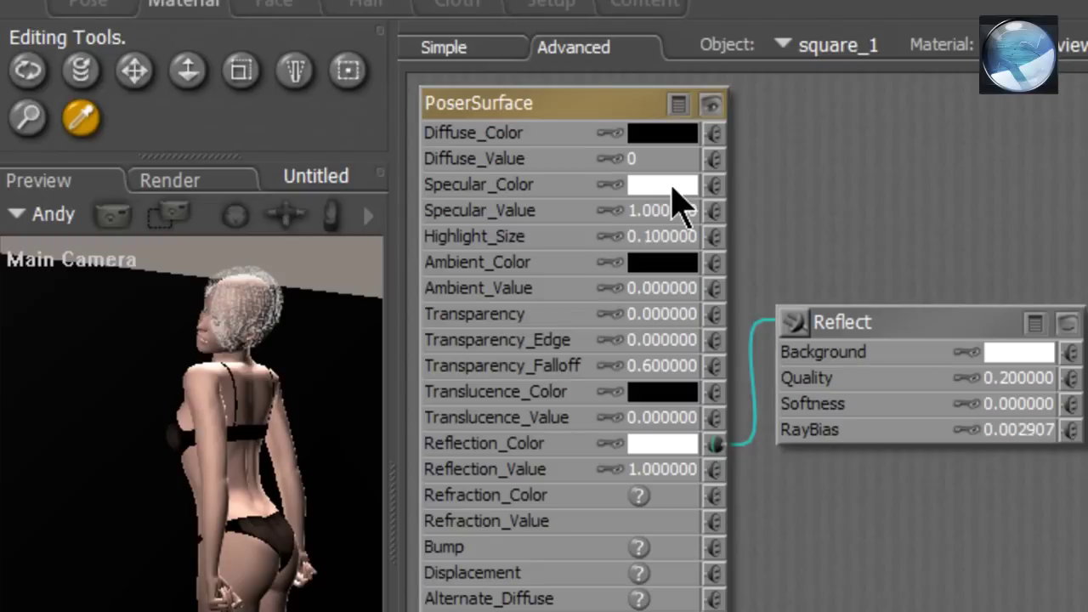
Set the square's Specular_Color to black and its Specular_Value to 0.
click(672, 185)
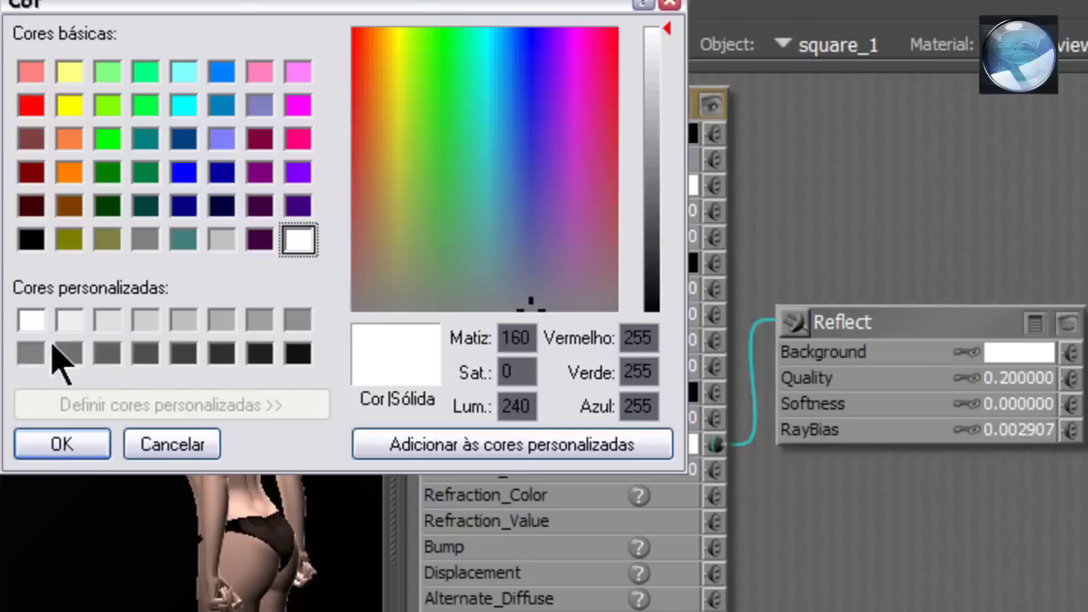
click(32, 241)
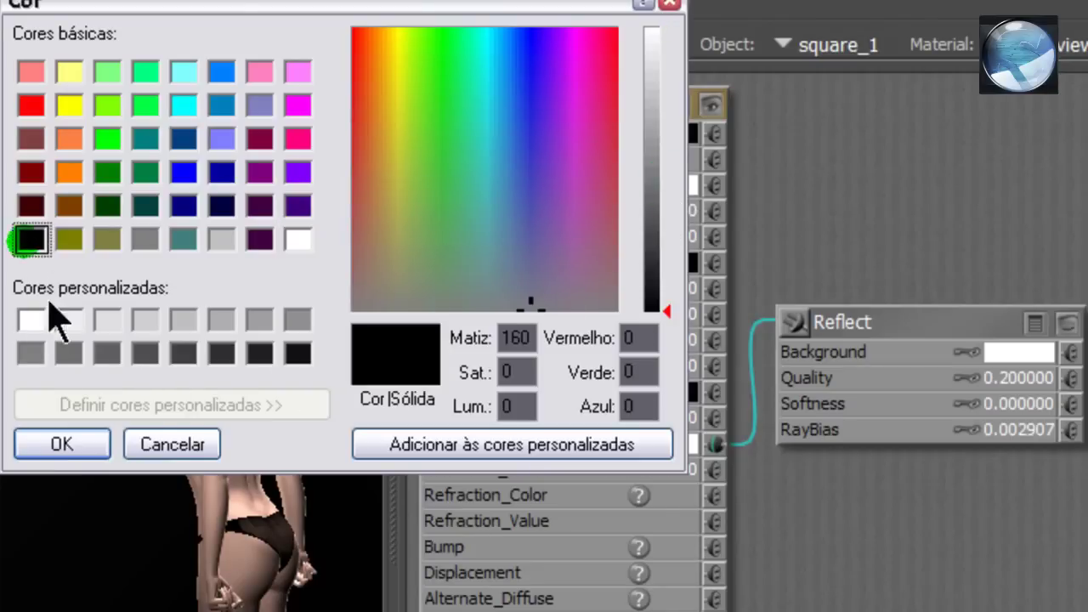
click(70, 446)
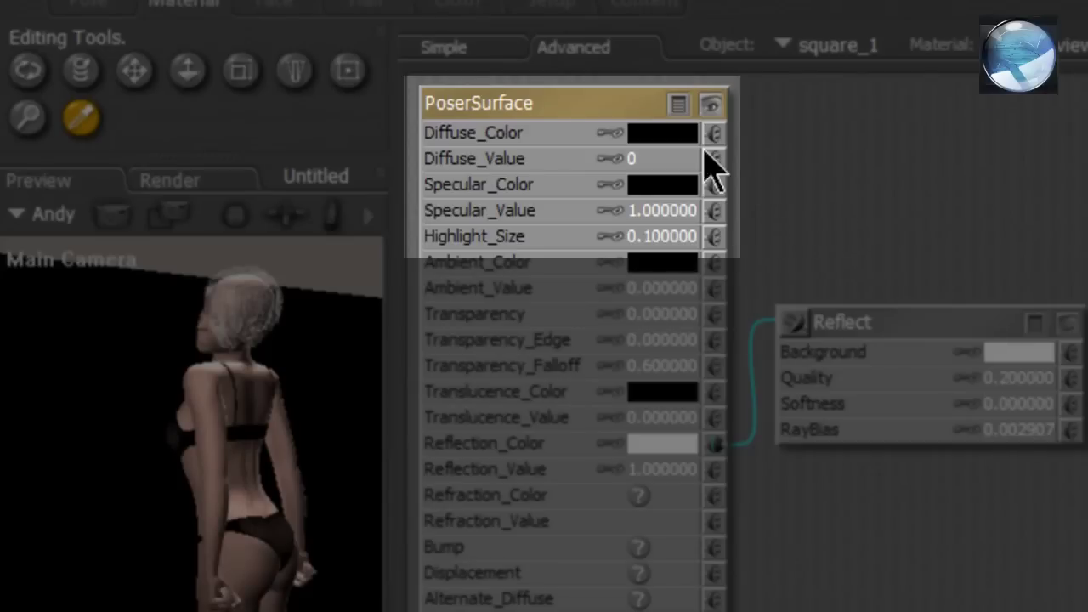
click(679, 218)
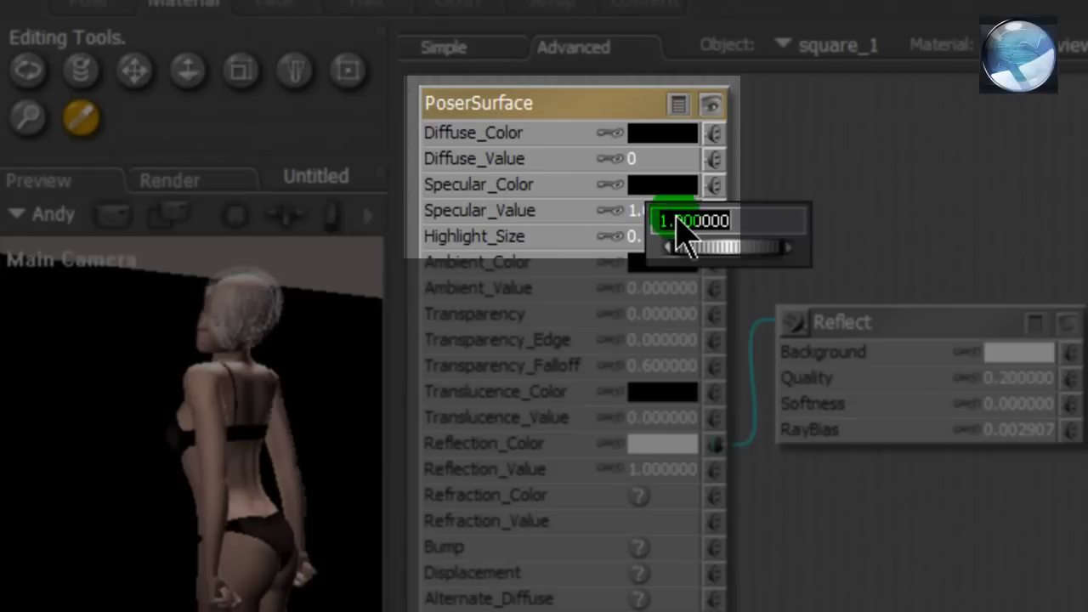
text(0)
key(Return)
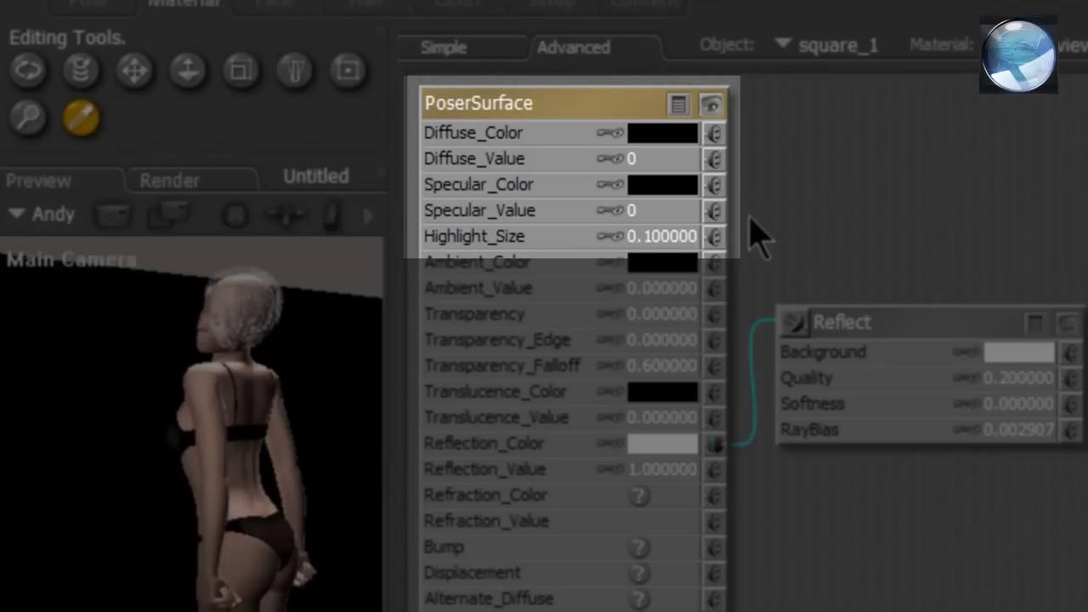
Set the Highlight_Size of the square's PoserSurface to 0.05.
click(677, 242)
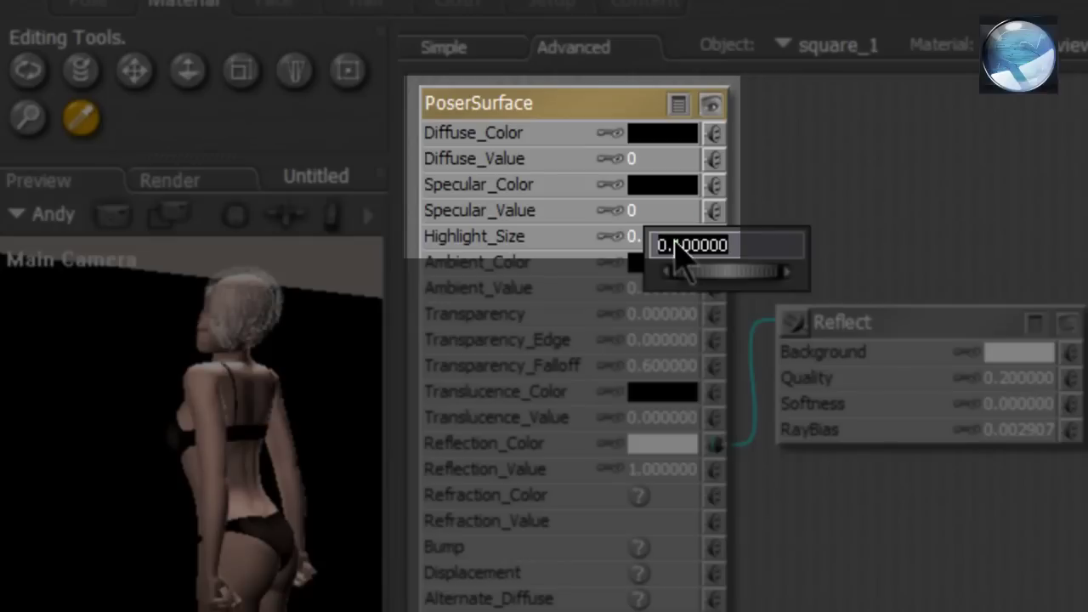
text(0.05)
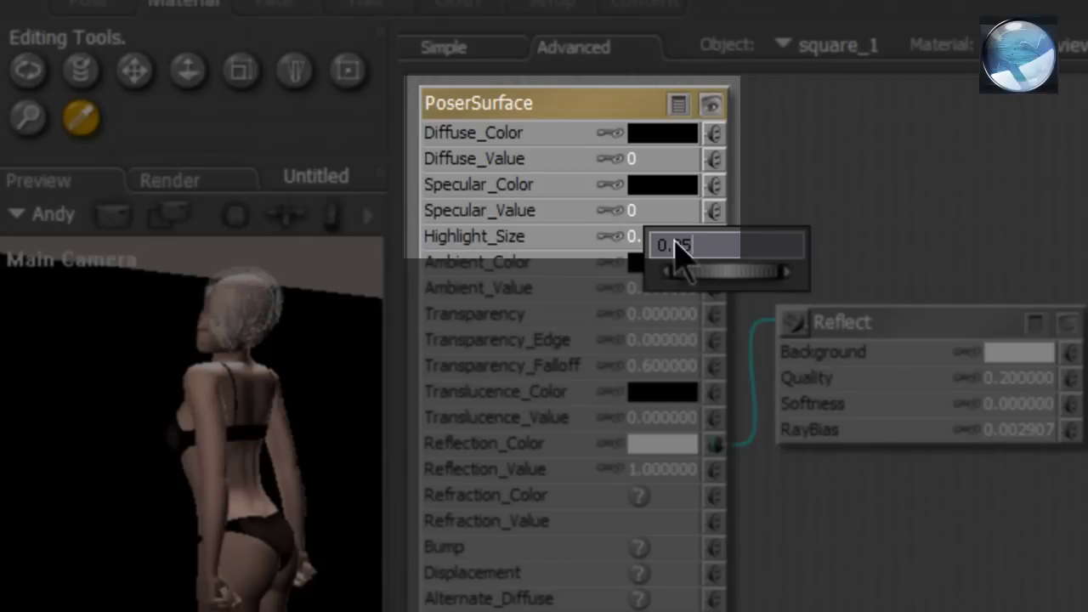
key(Return)
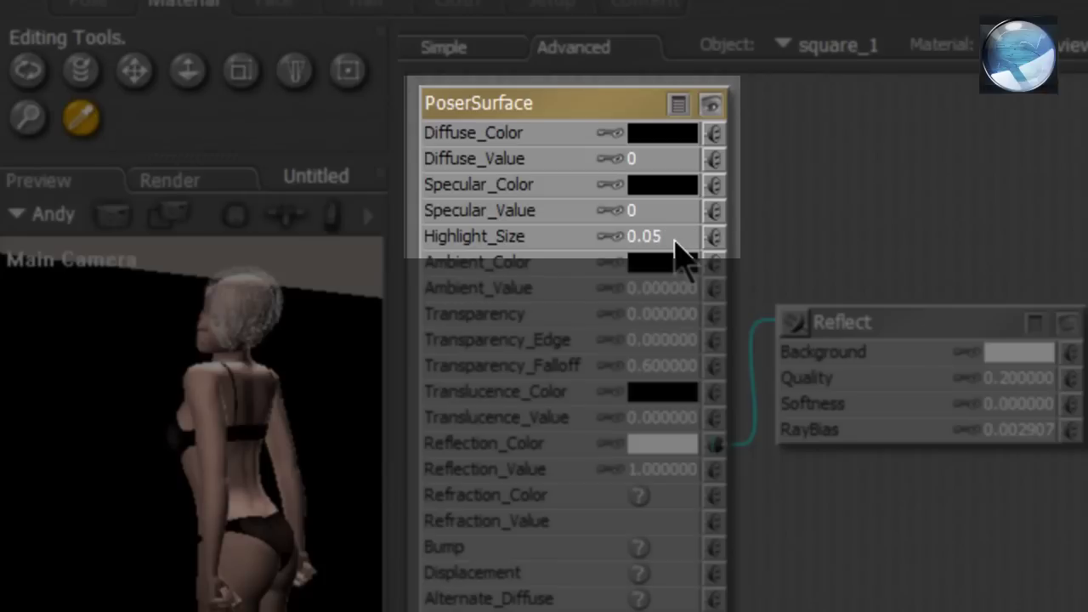
click(665, 241)
click(903, 230)
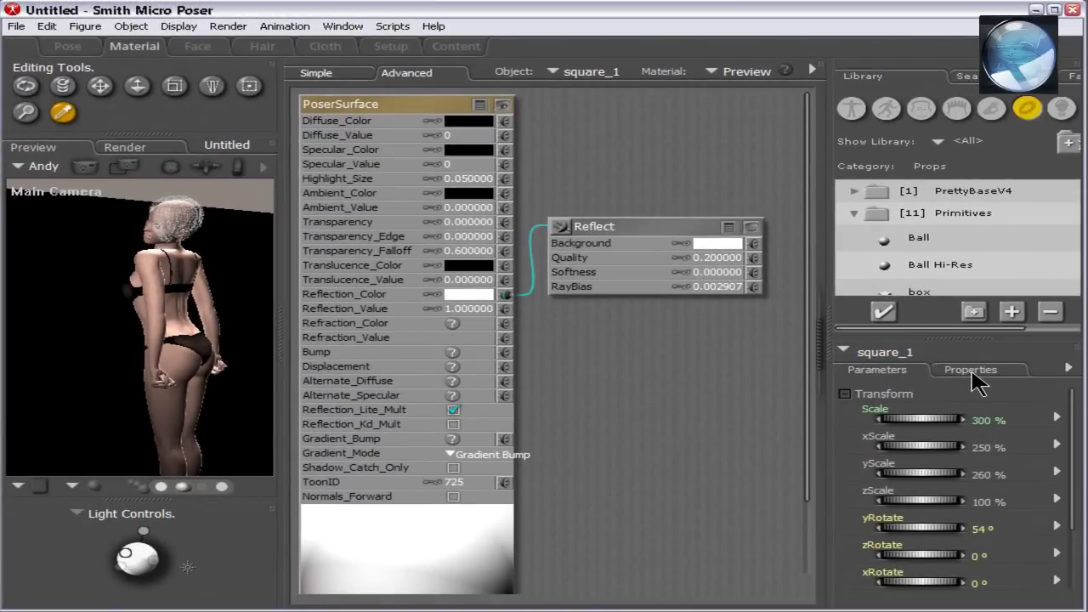
Review the square's object properties, including its raytracing visibility, shadow casting and polygon smoothing.
click(972, 372)
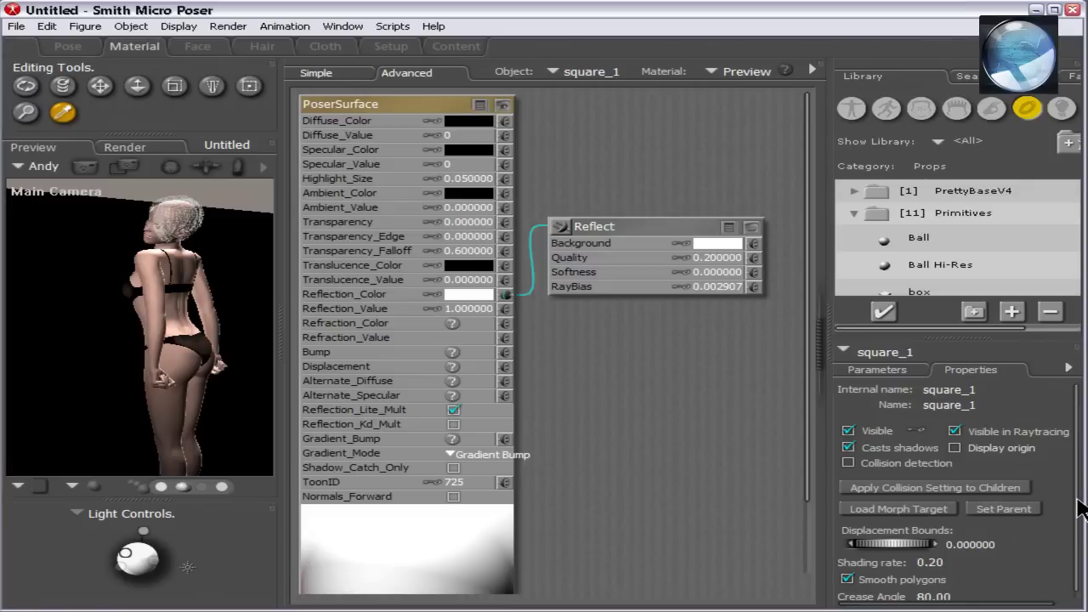
scroll(1080, 515, down, 1)
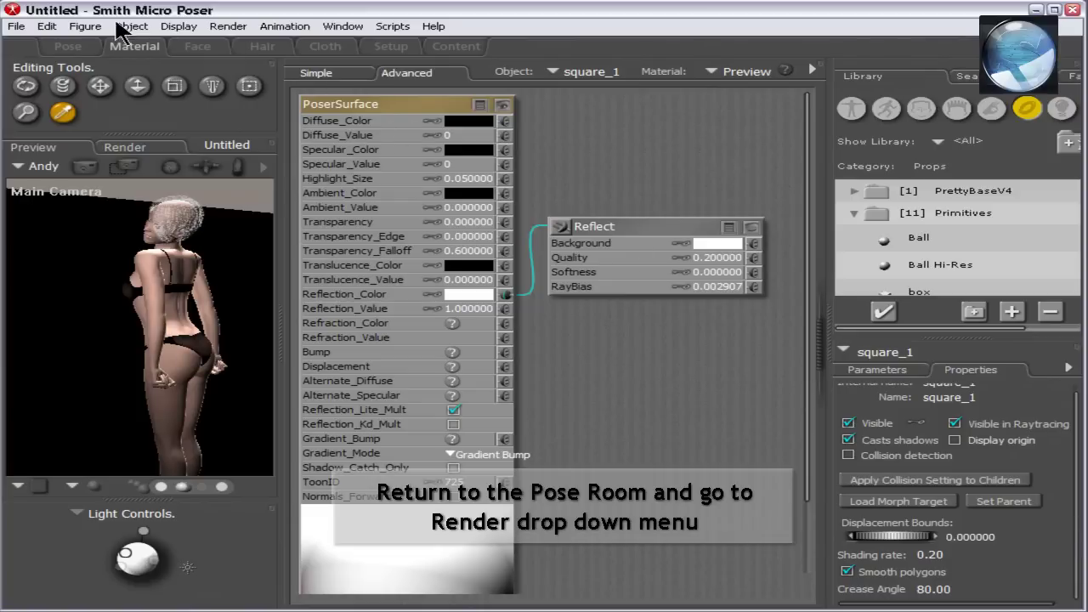
Back in the Pose room, raise the FireFly automatic quality to one notch below Final, enabling raytracing with 3 bounces, and render the scene.
click(68, 46)
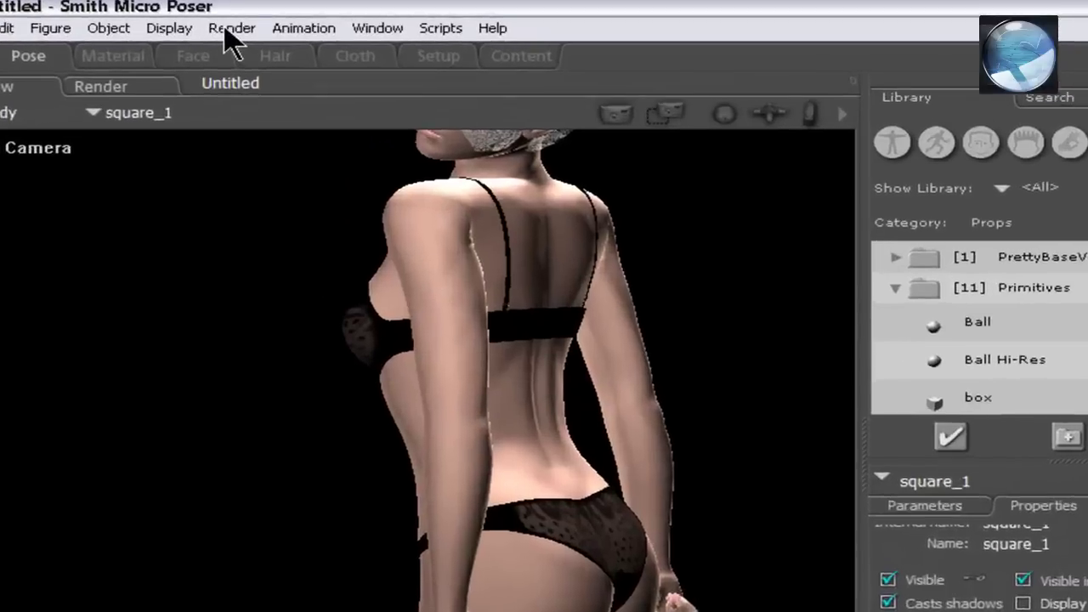
click(228, 31)
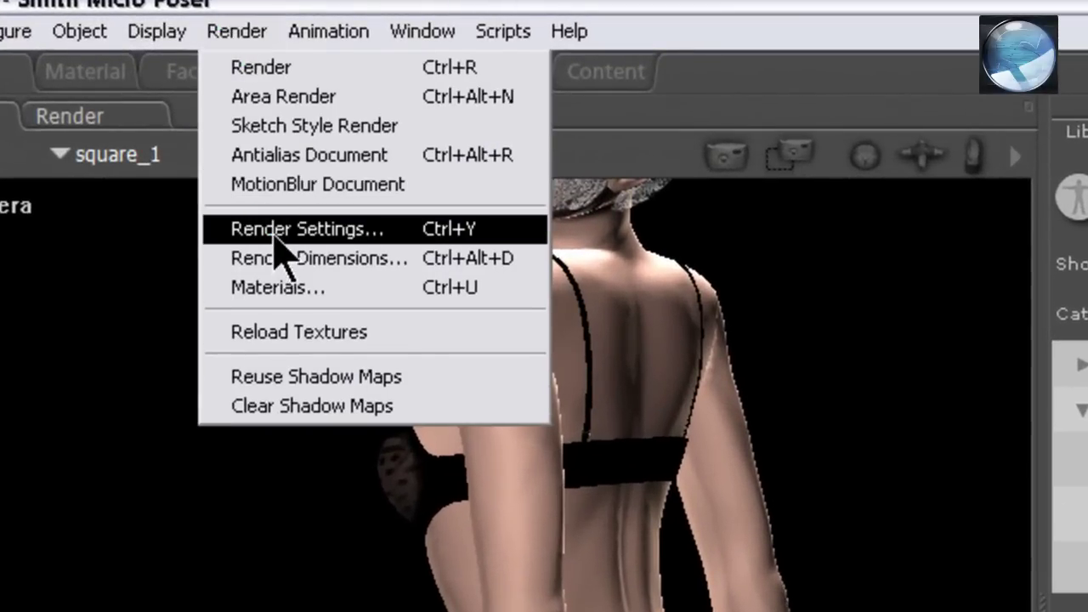
click(274, 237)
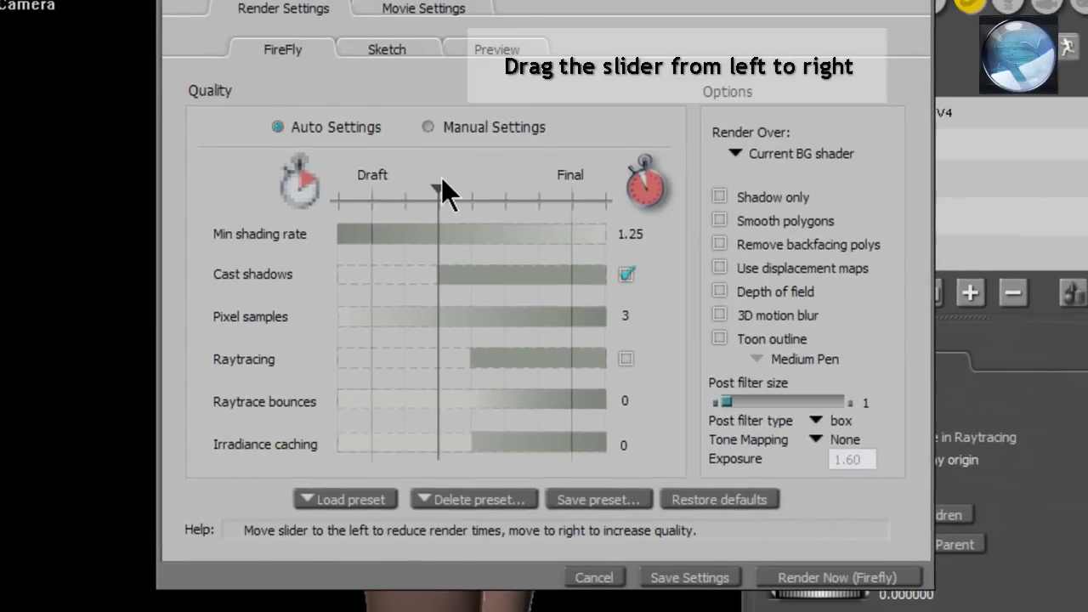
drag(442, 187, 540, 190)
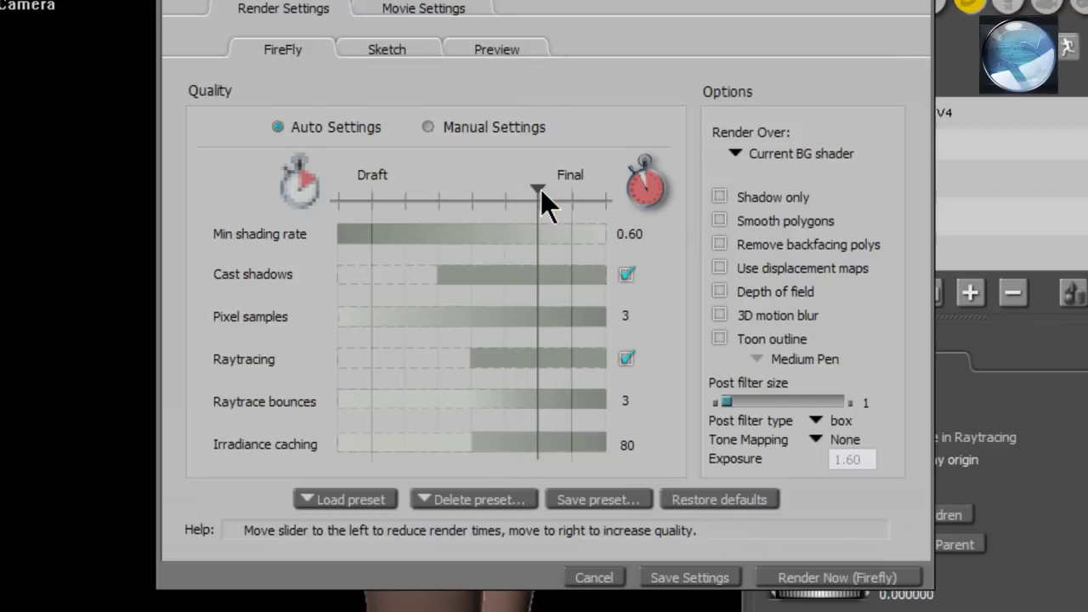
click(780, 575)
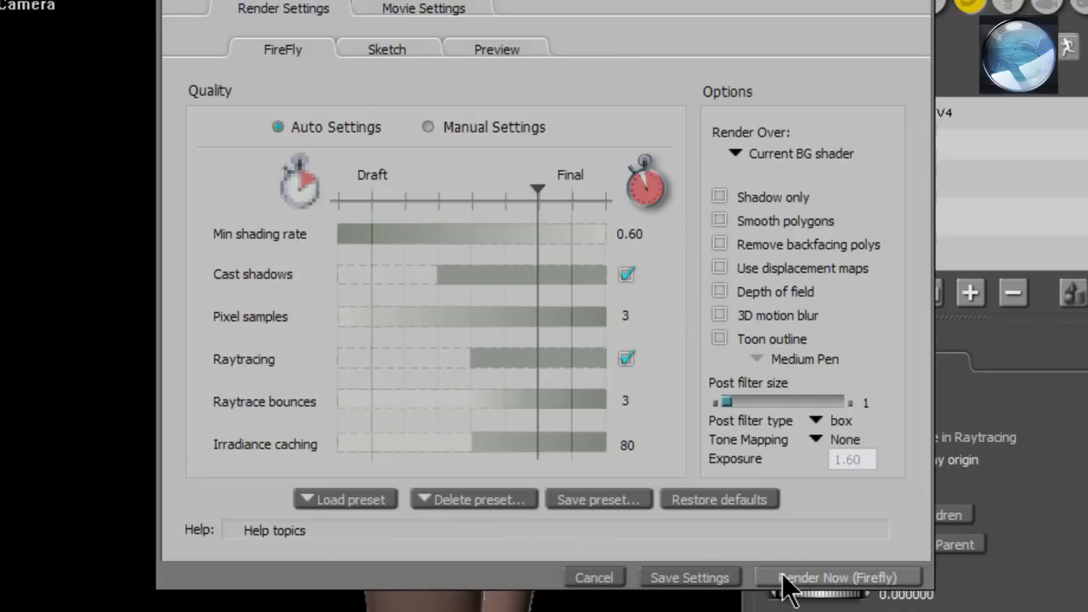